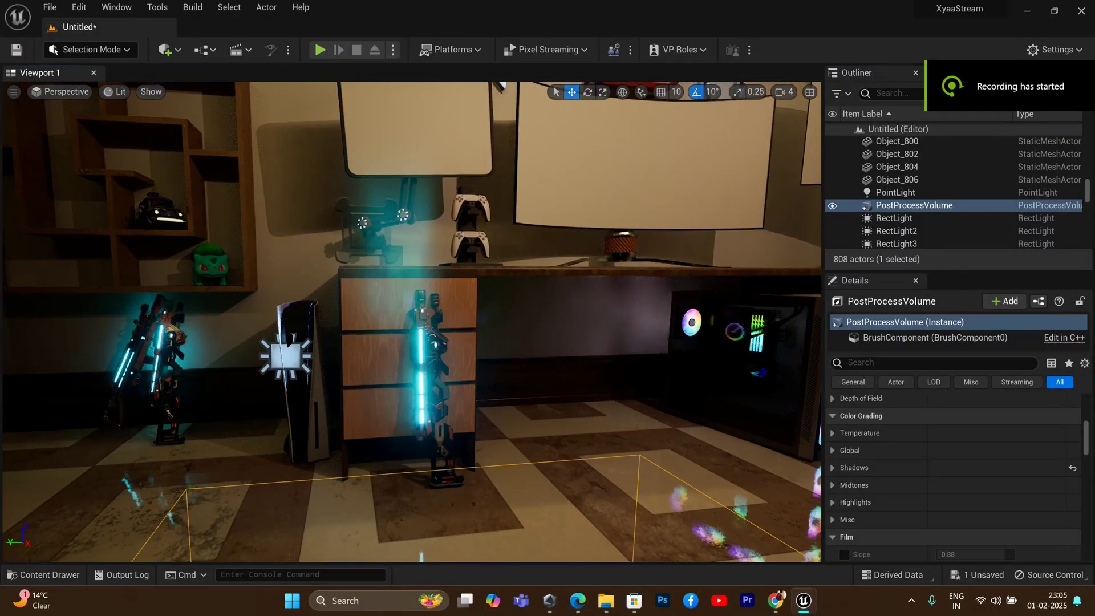
Examine the post process volume's Lumen Global Illumination and Reflections settings.
{"action": "right_click_drag", "start_coordinate": [410, 322], "coordinate": [393, 256]}
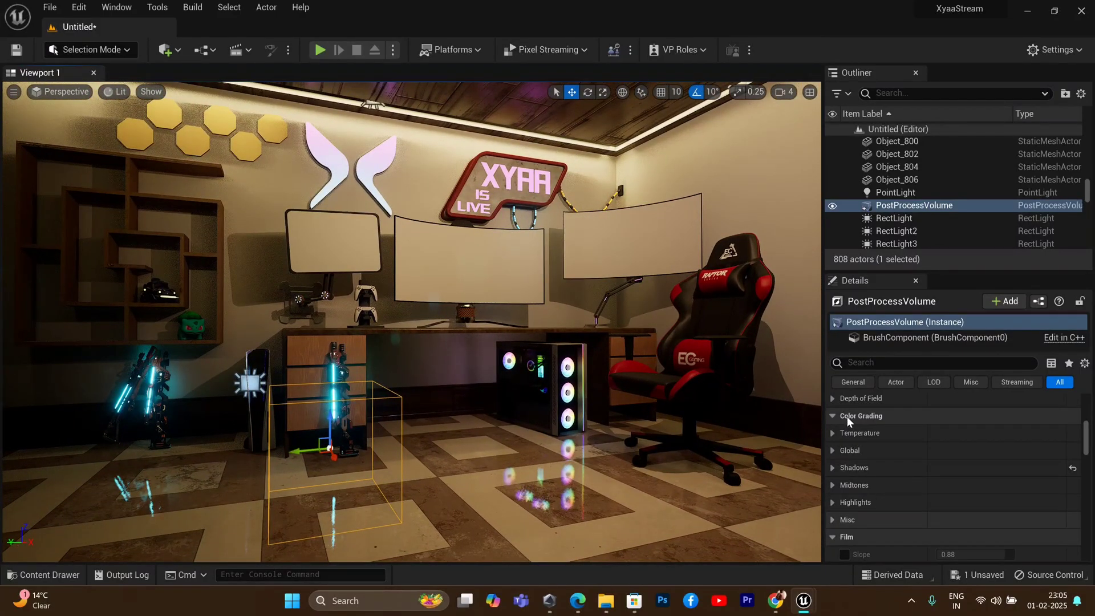
{"action": "scroll", "coordinate": [880, 495], "scroll_direction": "down", "scroll_amount": 6}
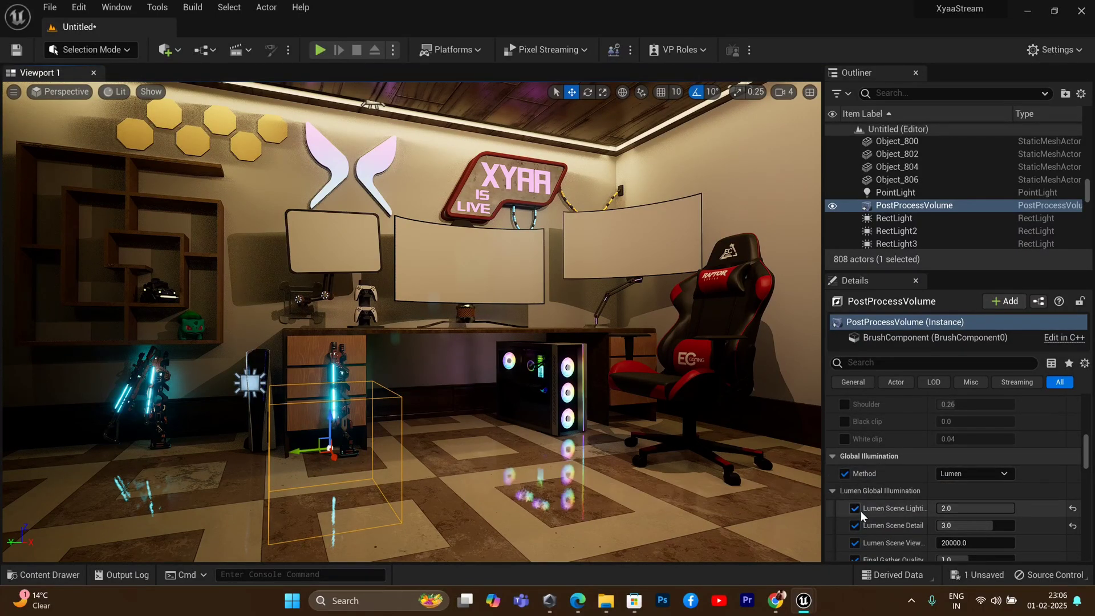
{"action": "scroll", "coordinate": [893, 444], "scroll_direction": "down", "scroll_amount": 1}
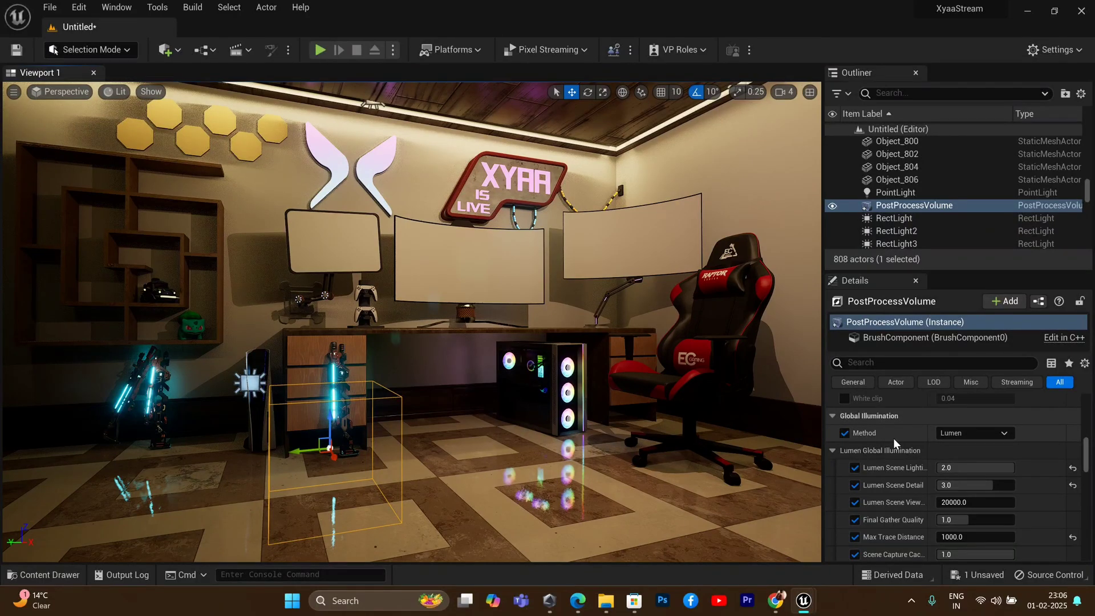
{"action": "scroll", "coordinate": [893, 443], "scroll_direction": "down", "scroll_amount": 1}
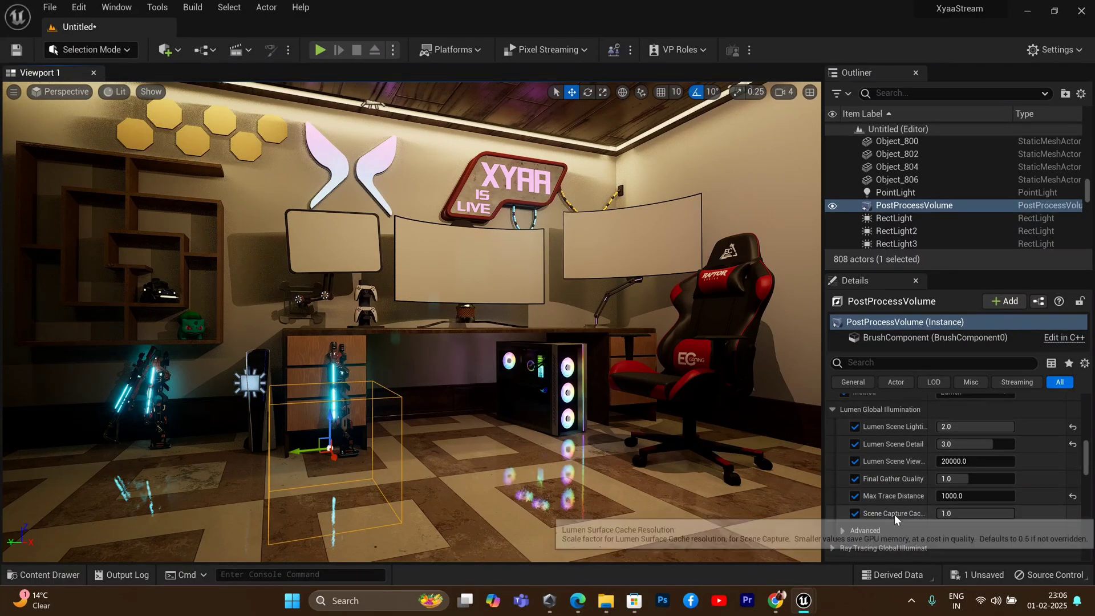
{"action": "scroll", "coordinate": [895, 516], "scroll_direction": "down", "scroll_amount": 3}
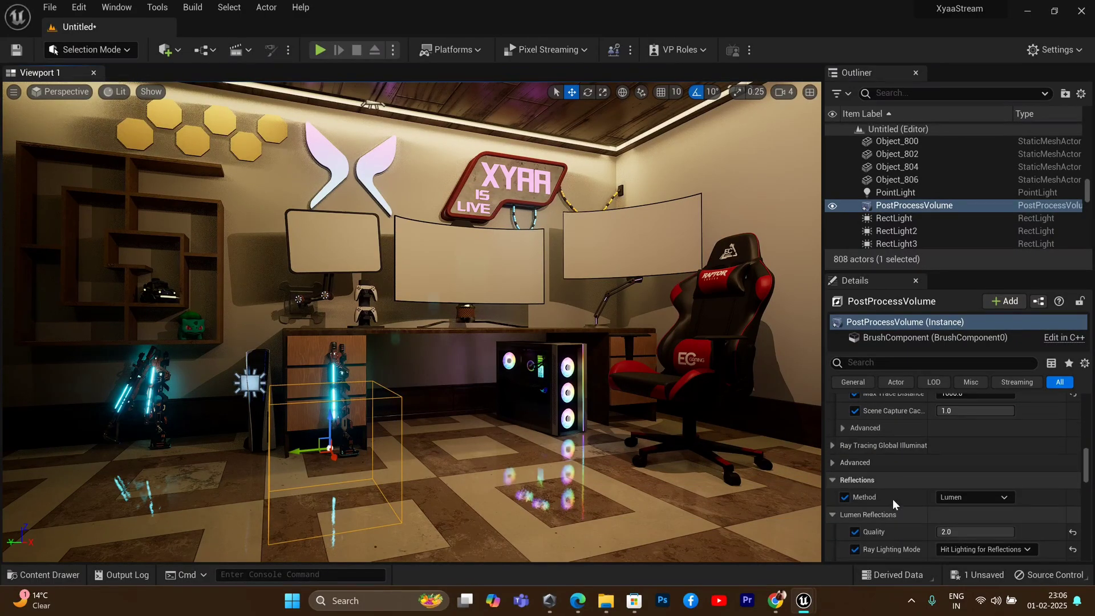
{"action": "scroll", "coordinate": [900, 490], "scroll_direction": "down", "scroll_amount": 2}
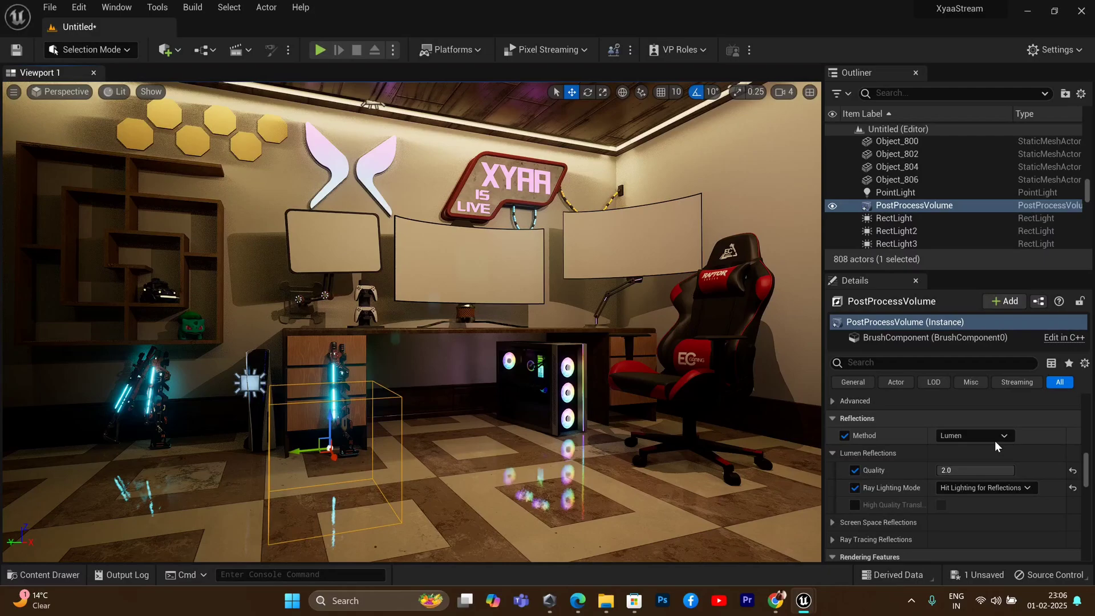
Keep Lumen as the reflections method and choose Hit Lighting for Reflections as the ray lighting mode.
{"action": "left_click", "coordinate": [995, 445]}
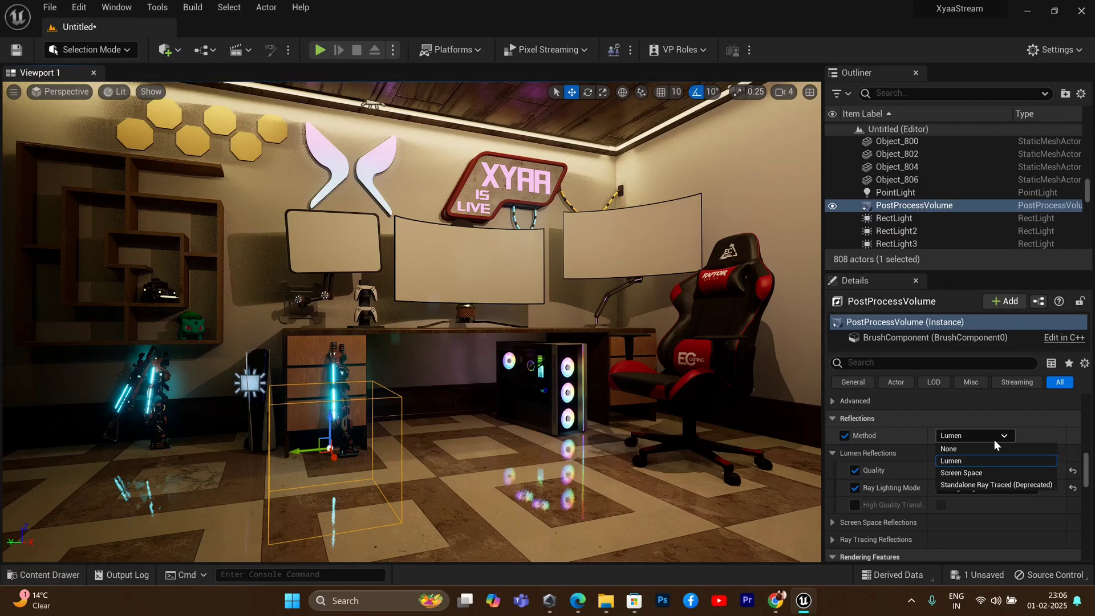
{"action": "left_click", "coordinate": [994, 440]}
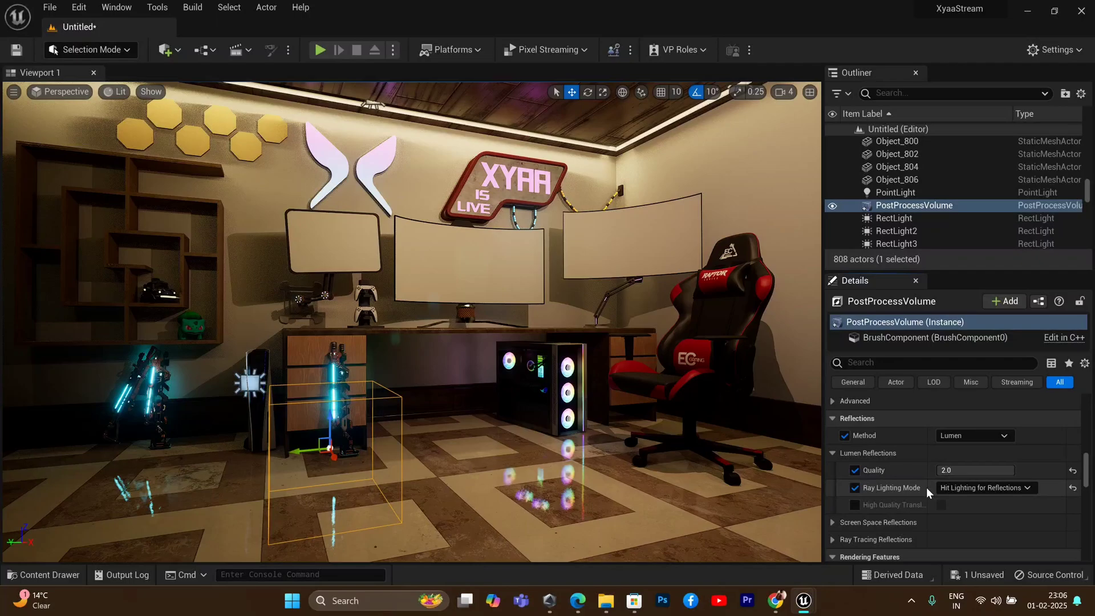
{"action": "left_click", "coordinate": [991, 490]}
{"action": "left_click", "coordinate": [984, 525]}
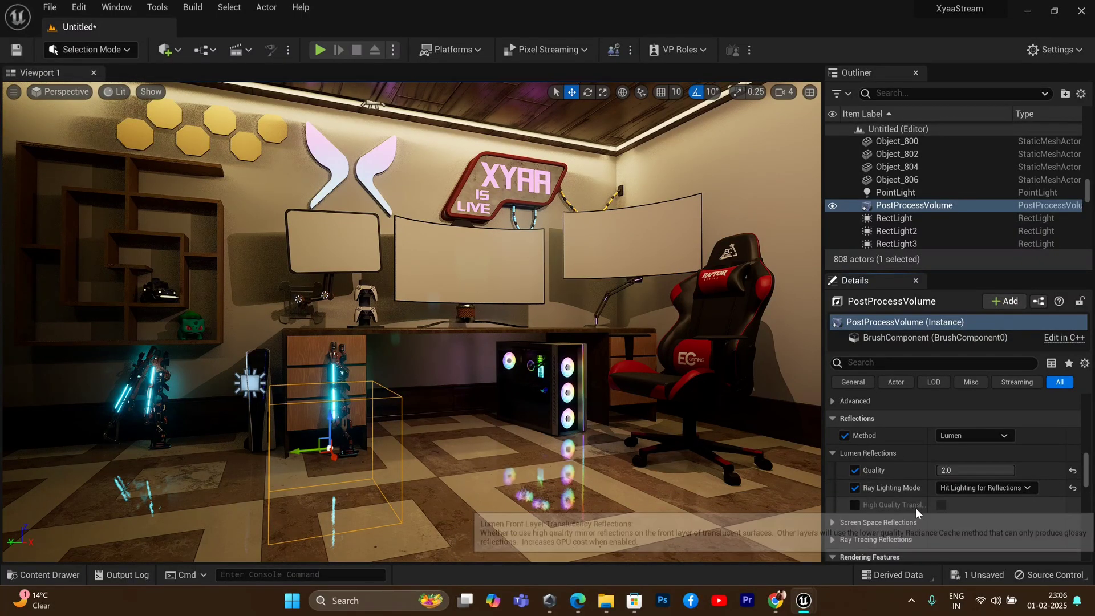
Turn off the ambient occlusion Intensity override of the post process volume.
{"action": "scroll", "coordinate": [915, 510], "scroll_direction": "down", "scroll_amount": 3}
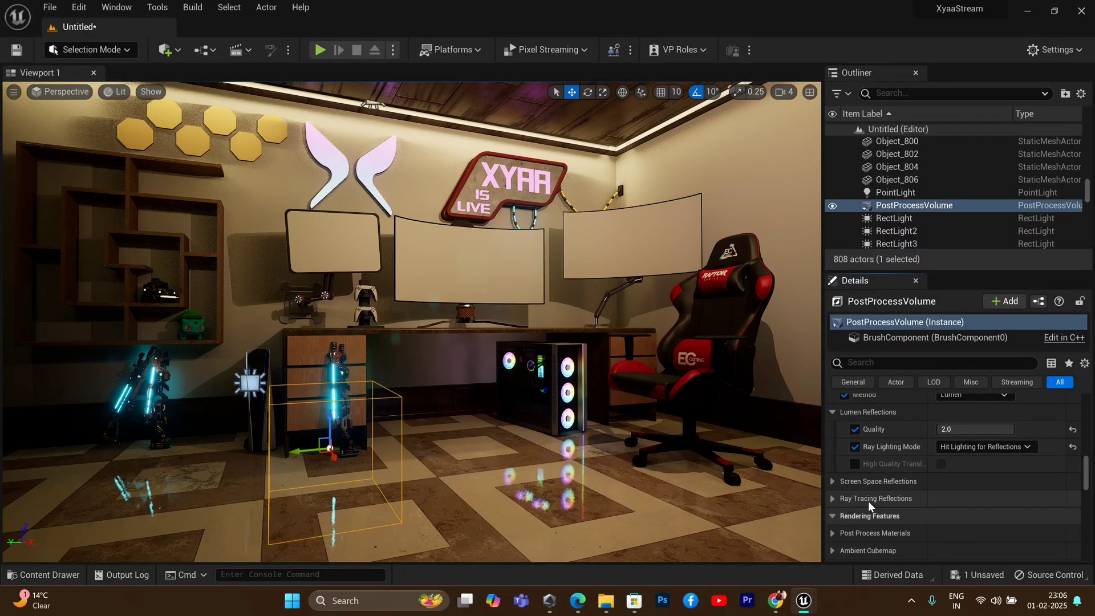
{"action": "scroll", "coordinate": [869, 505], "scroll_direction": "down", "scroll_amount": 5}
{"action": "scroll", "coordinate": [866, 496], "scroll_direction": "down", "scroll_amount": 3}
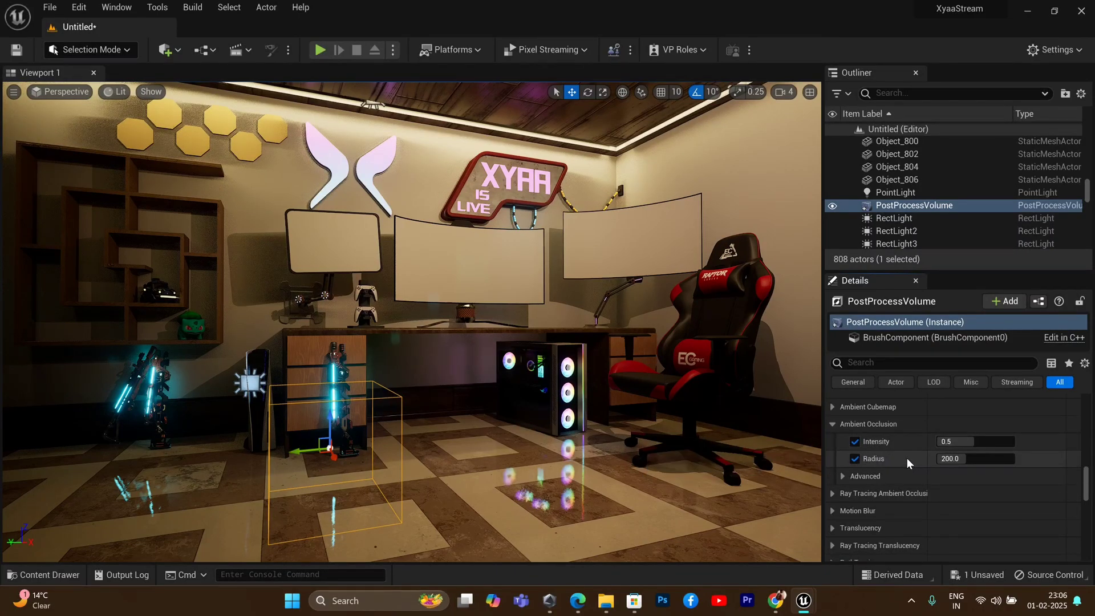
{"action": "right_click_drag", "start_coordinate": [547, 416], "coordinate": [550, 547]}
{"action": "key", "text": "a"}
{"action": "mouse_move", "coordinate": [551, 482]}
{"action": "right_mouse_down"}
{"action": "mouse_move", "coordinate": [585, 482]}
{"action": "mouse_move", "coordinate": [559, 481]}
{"action": "right_mouse_up"}
{"action": "scroll", "coordinate": [925, 462], "scroll_direction": "up", "scroll_amount": 3}
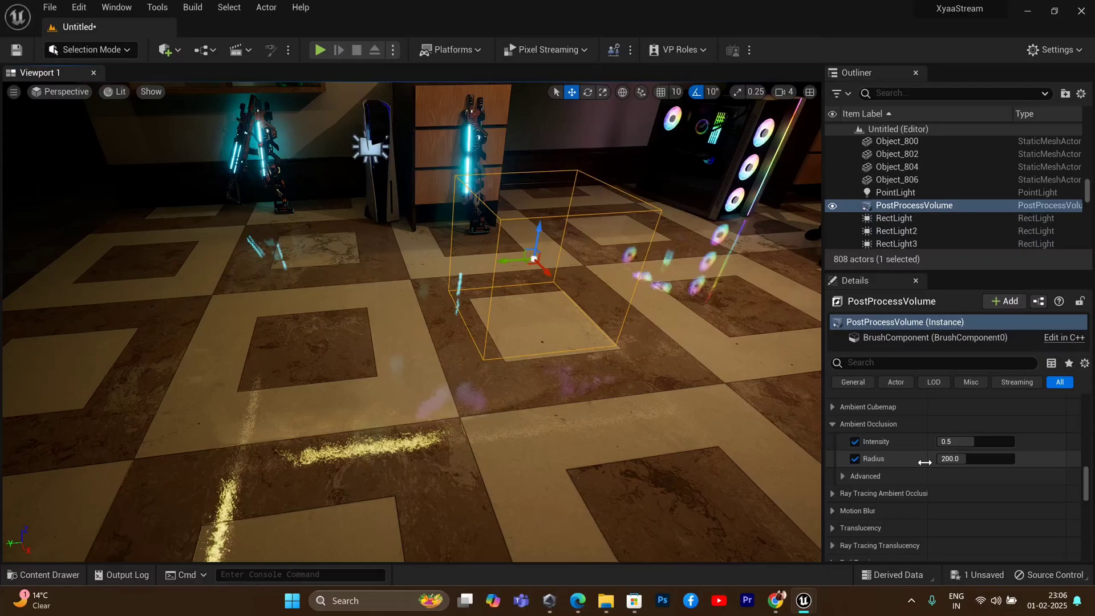
{"action": "scroll", "coordinate": [924, 461], "scroll_direction": "up", "scroll_amount": 2}
{"action": "left_click", "coordinate": [854, 544]}
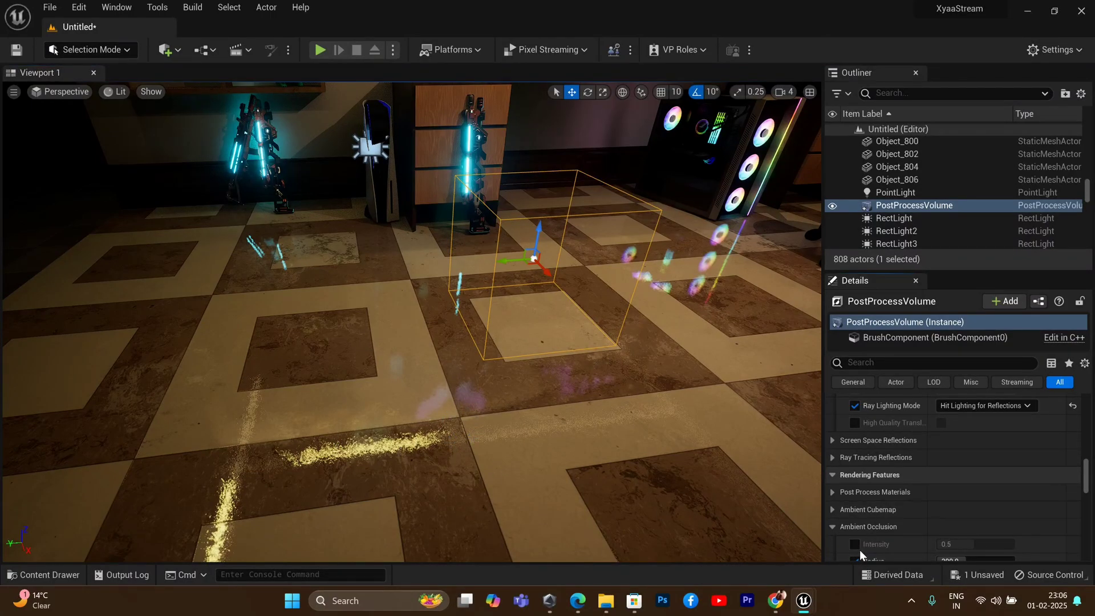
Try a Lumen Reflections quality of 0.25 on the floor reflections, and restore the quality to 2.0.
{"action": "scroll", "coordinate": [913, 485], "scroll_direction": "up", "scroll_amount": 3}
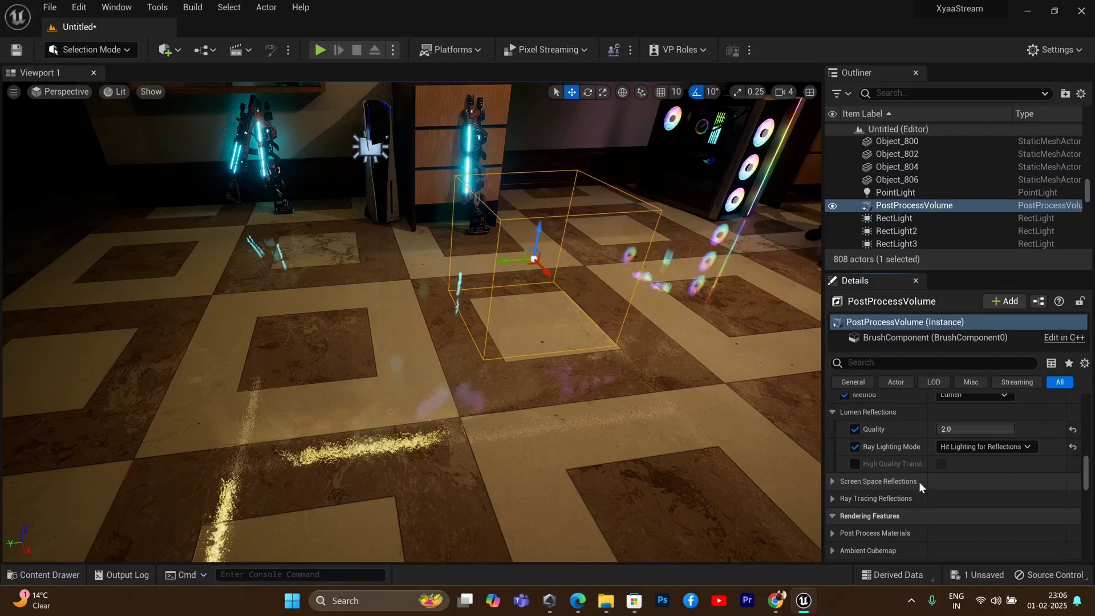
{"action": "scroll", "coordinate": [881, 451], "scroll_direction": "down", "scroll_amount": 1}
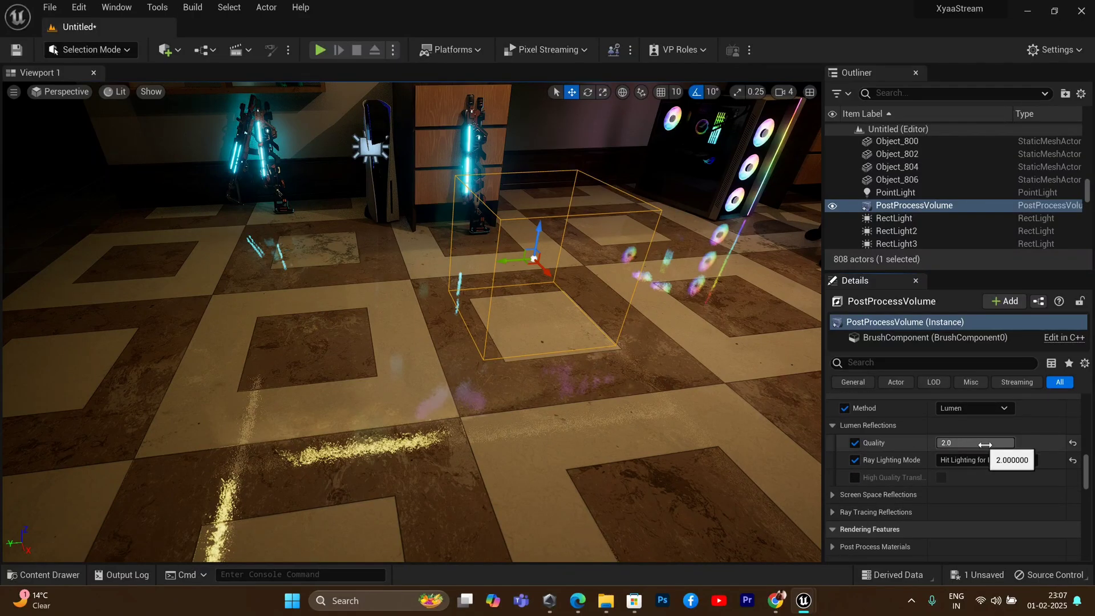
{"action": "left_click_drag", "start_coordinate": [977, 444], "coordinate": [974, 445]}
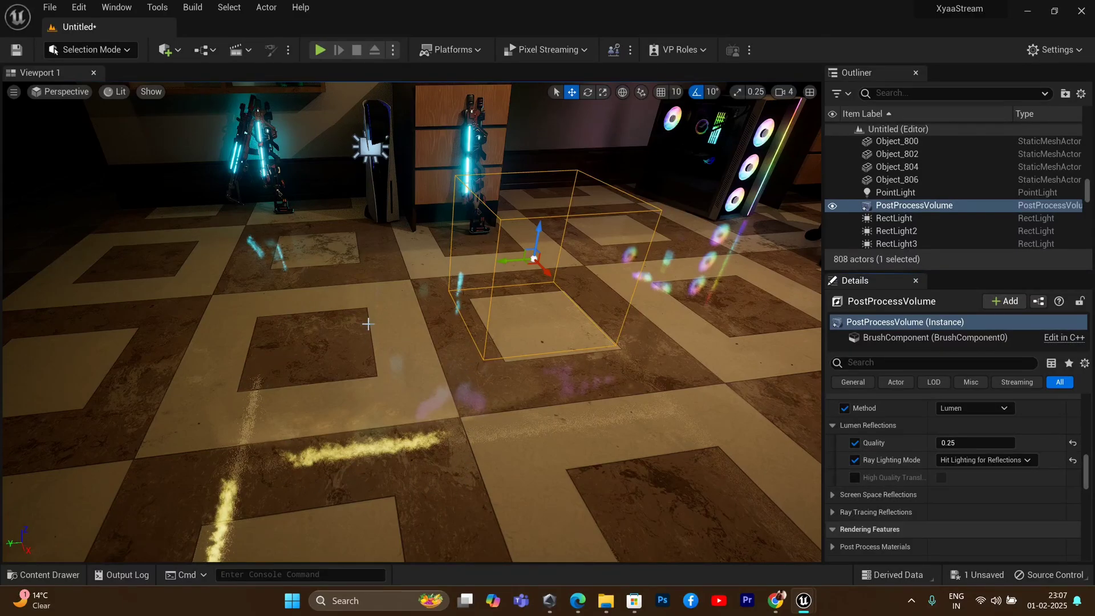
{"action": "left_click_drag", "start_coordinate": [950, 443], "coordinate": [1014, 442]}
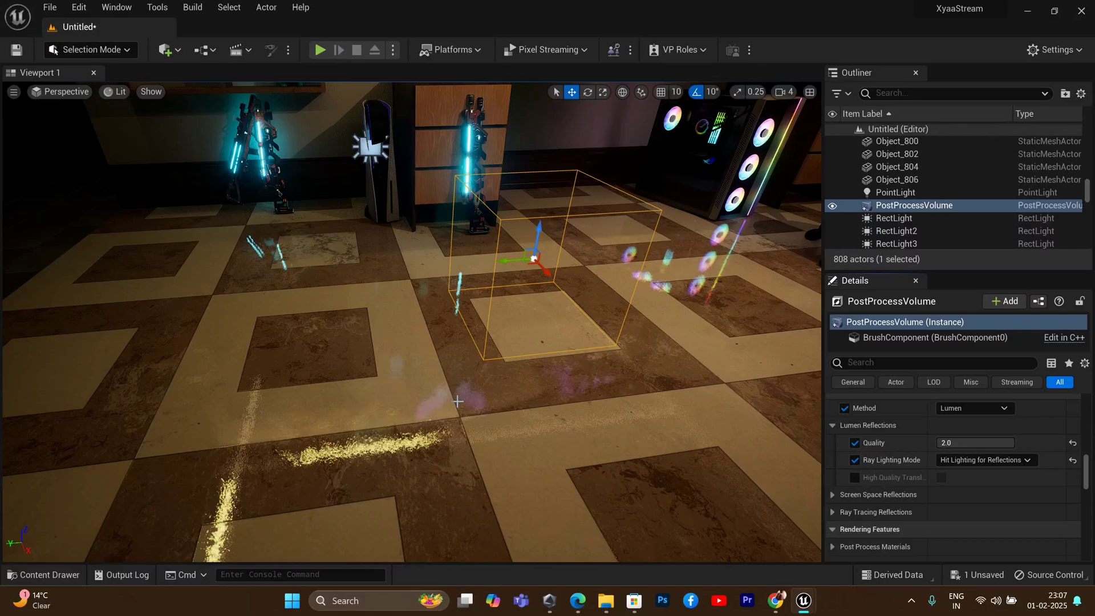
Look over the remaining post process volume settings and inspect the lit desk area of the room up close.
{"action": "right_click_drag", "start_coordinate": [457, 402], "coordinate": [509, 317]}
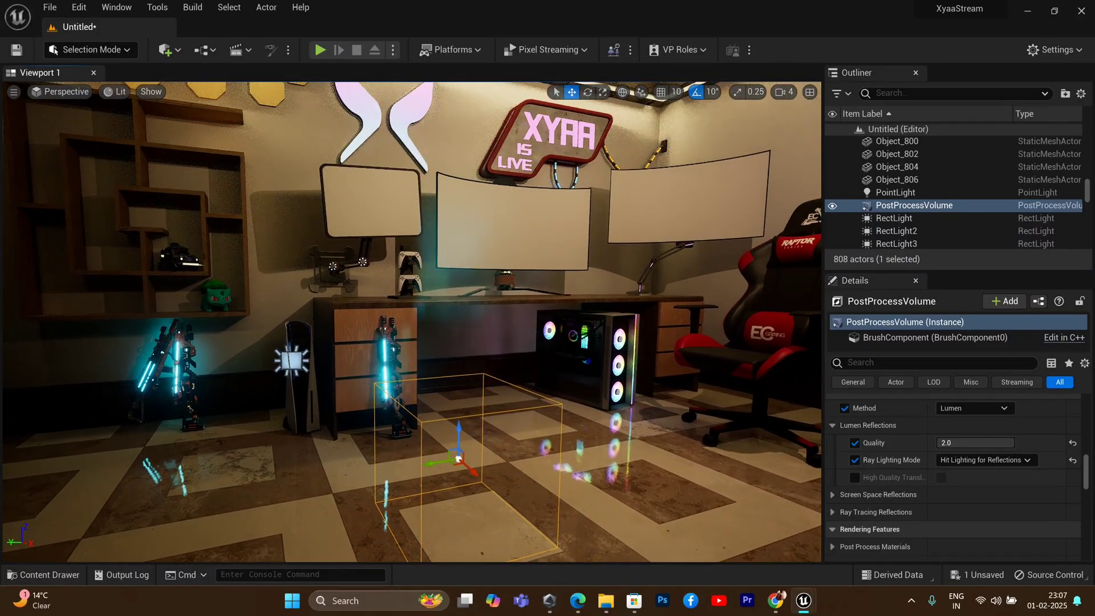
{"action": "scroll", "coordinate": [923, 499], "scroll_direction": "up", "scroll_amount": 6}
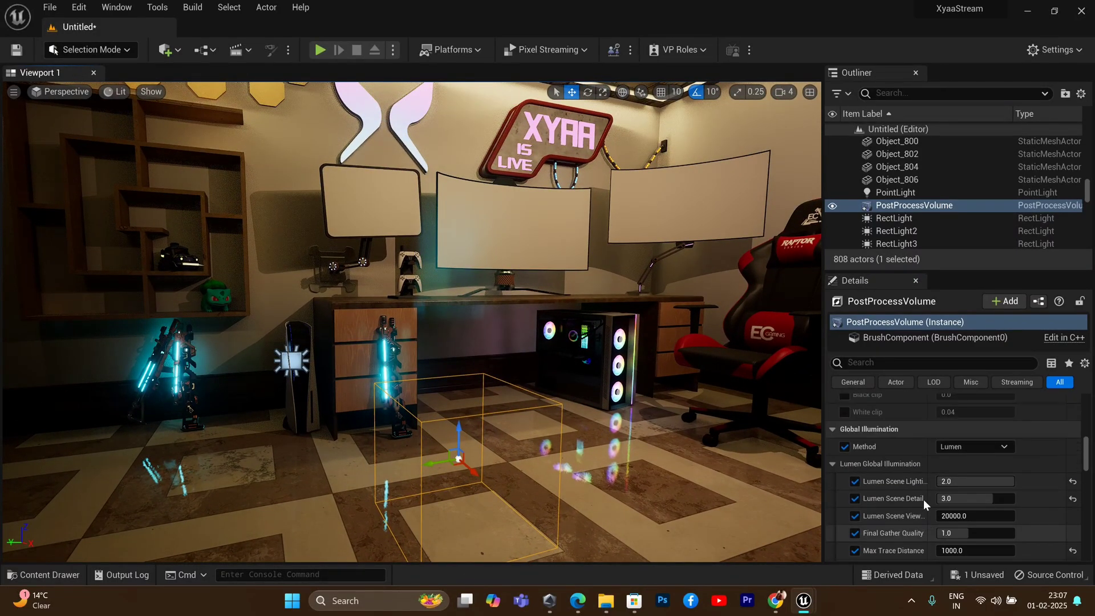
{"action": "scroll", "coordinate": [924, 501], "scroll_direction": "up", "scroll_amount": 8}
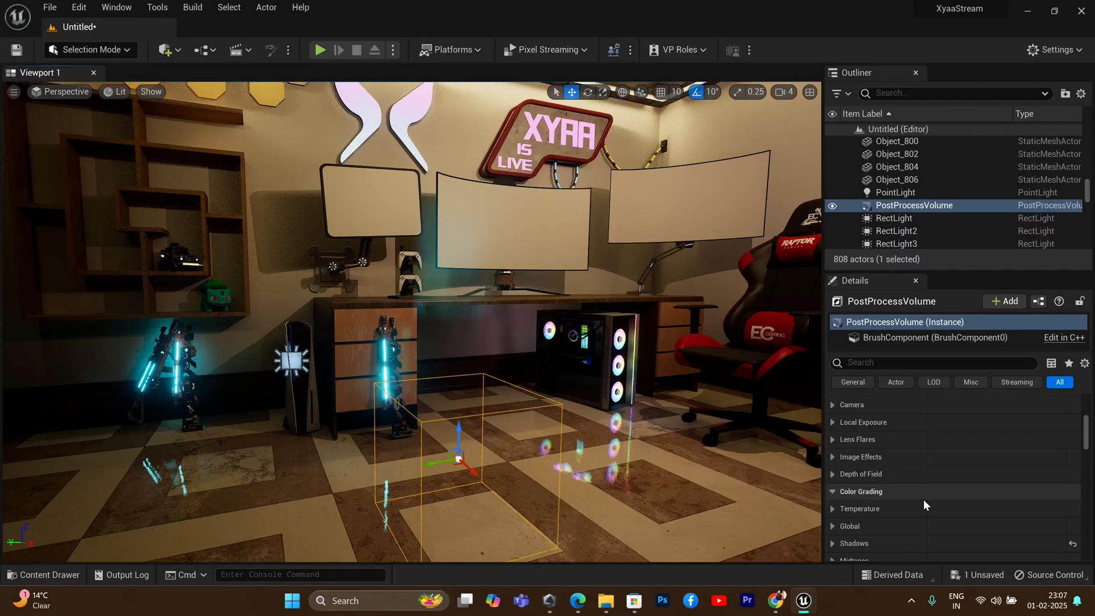
{"action": "scroll", "coordinate": [924, 501], "scroll_direction": "down", "scroll_amount": 10}
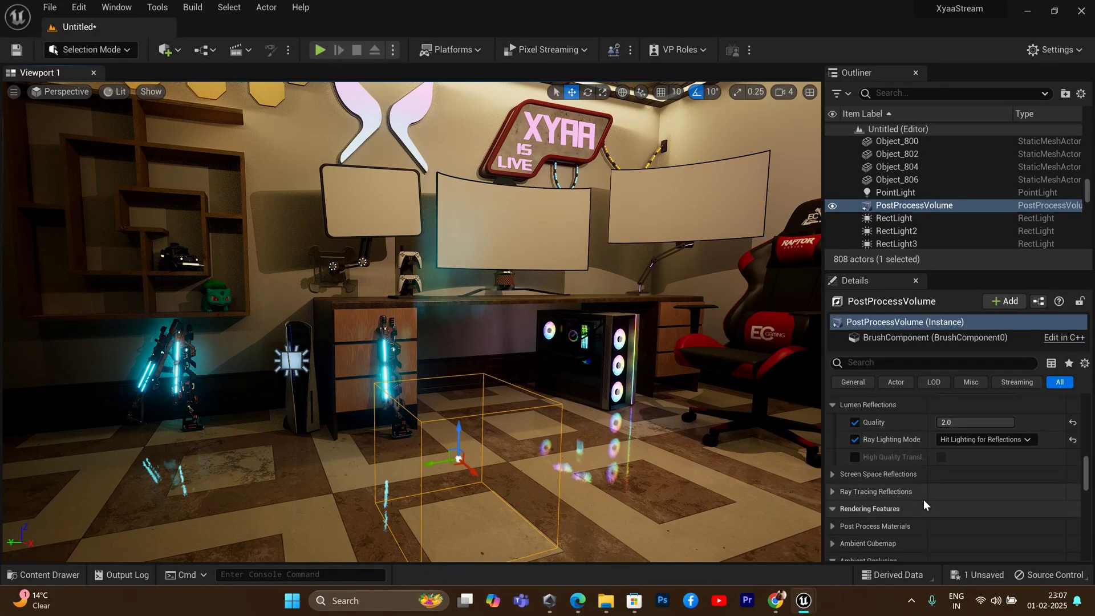
{"action": "scroll", "coordinate": [922, 498], "scroll_direction": "down", "scroll_amount": 10}
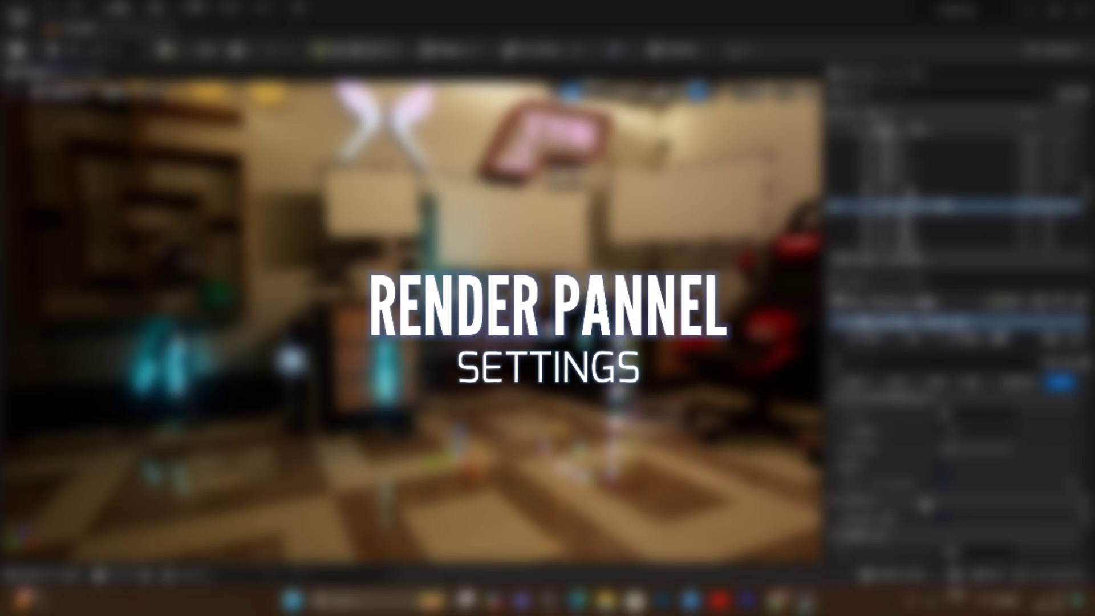
{"action": "scroll", "coordinate": [925, 504], "scroll_direction": "down", "scroll_amount": 3}
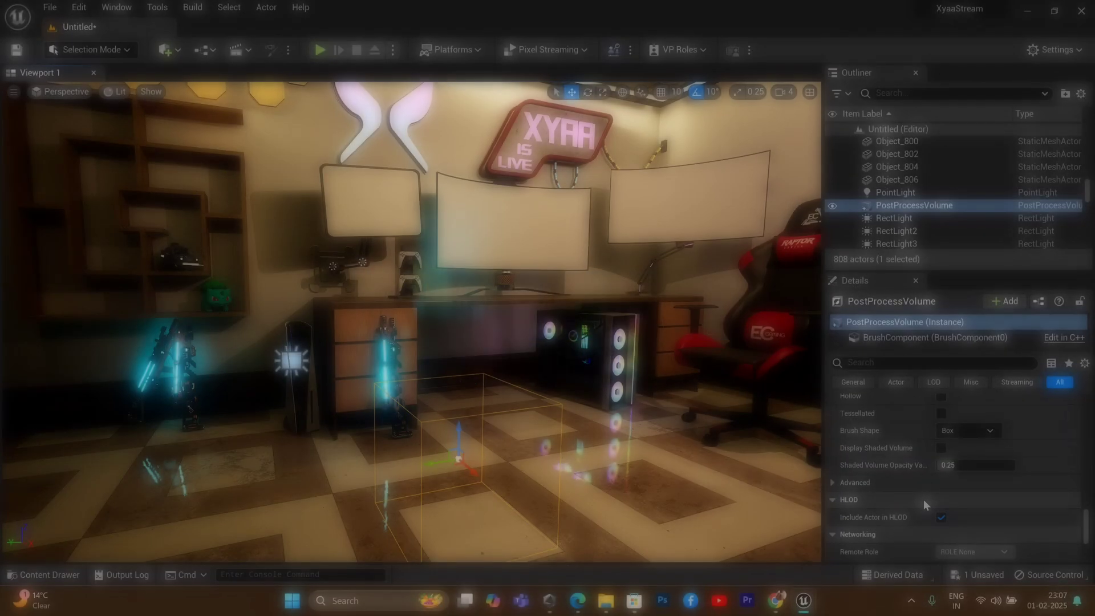
{"action": "scroll", "coordinate": [923, 498], "scroll_direction": "down", "scroll_amount": 1}
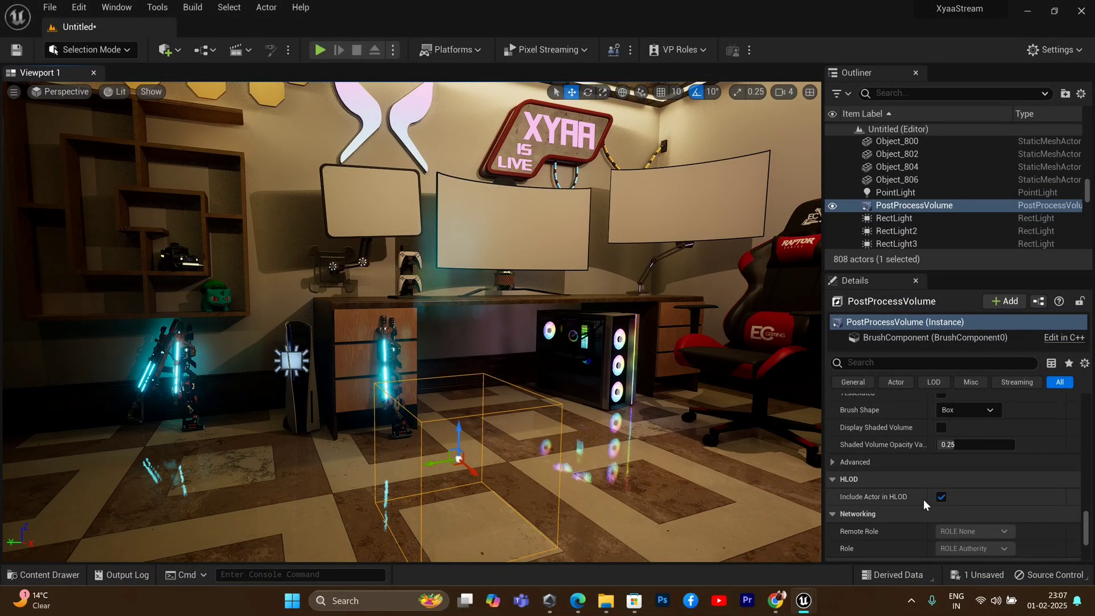
{"action": "scroll", "coordinate": [922, 499], "scroll_direction": "down", "scroll_amount": 1}
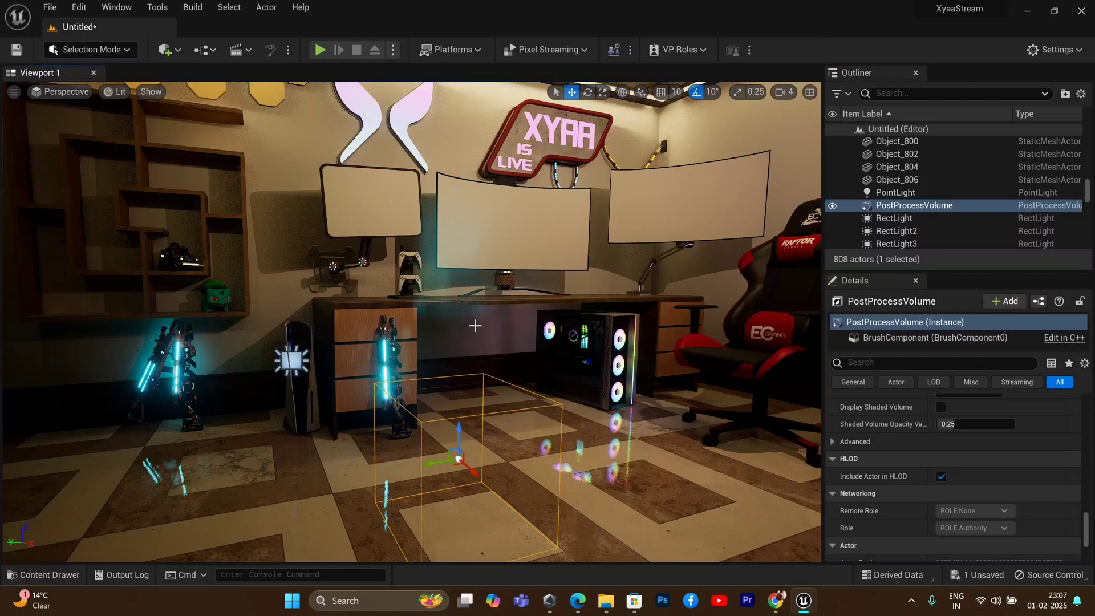
{"action": "right_click_drag", "start_coordinate": [474, 325], "coordinate": [474, 325]}
{"action": "key", "text": "w"}
{"action": "left_click_drag", "start_coordinate": [473, 312], "coordinate": [469, 303]}
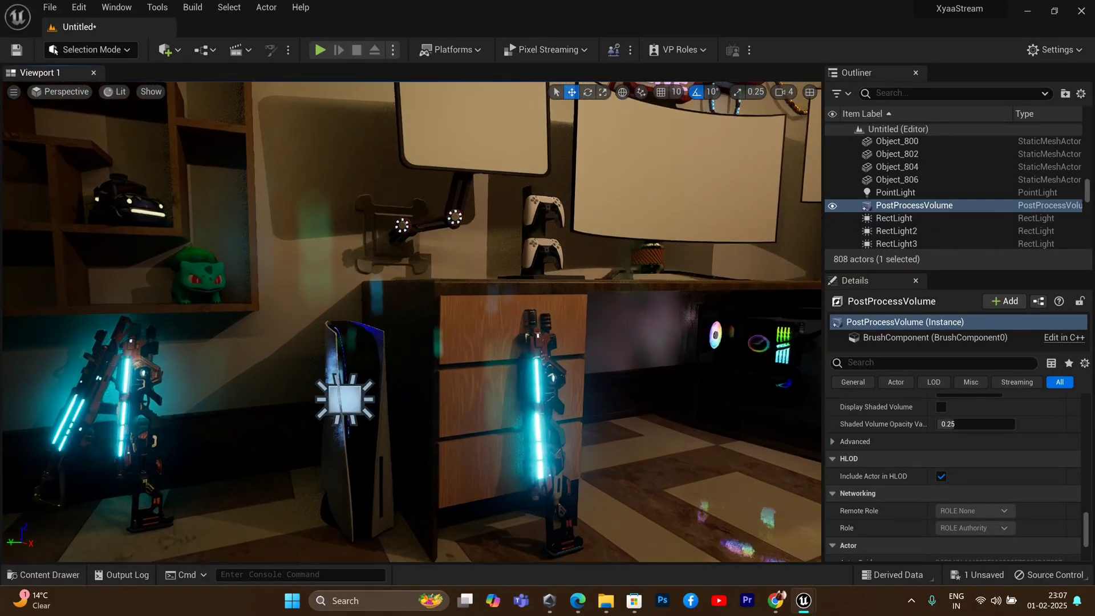
{"action": "key", "text": "w"}
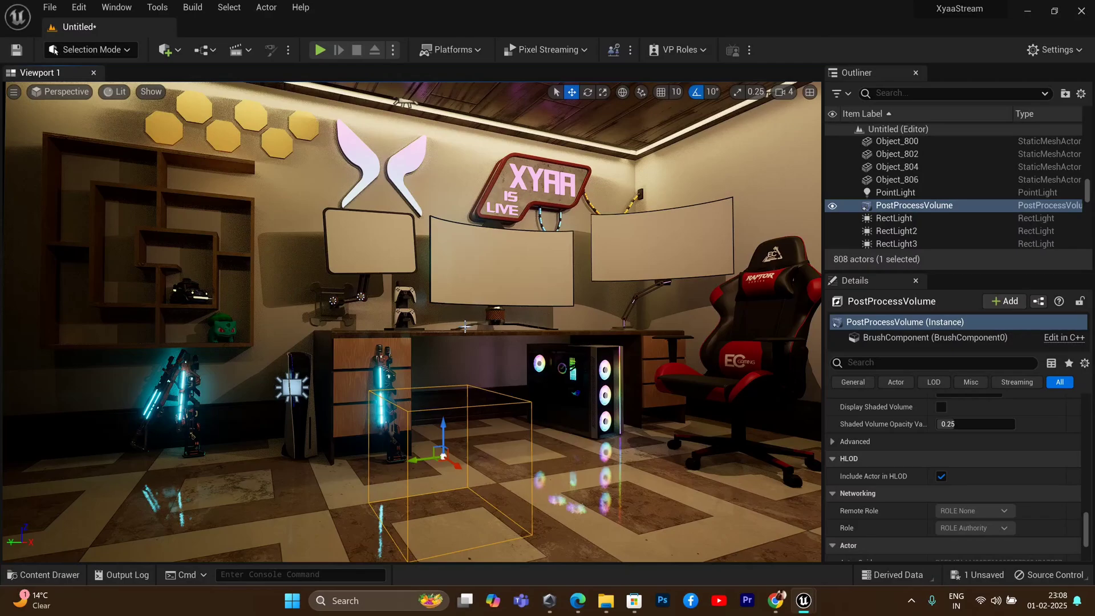
Open the Rendering section of the Project Settings.
{"action": "left_click", "coordinate": [1052, 49]}
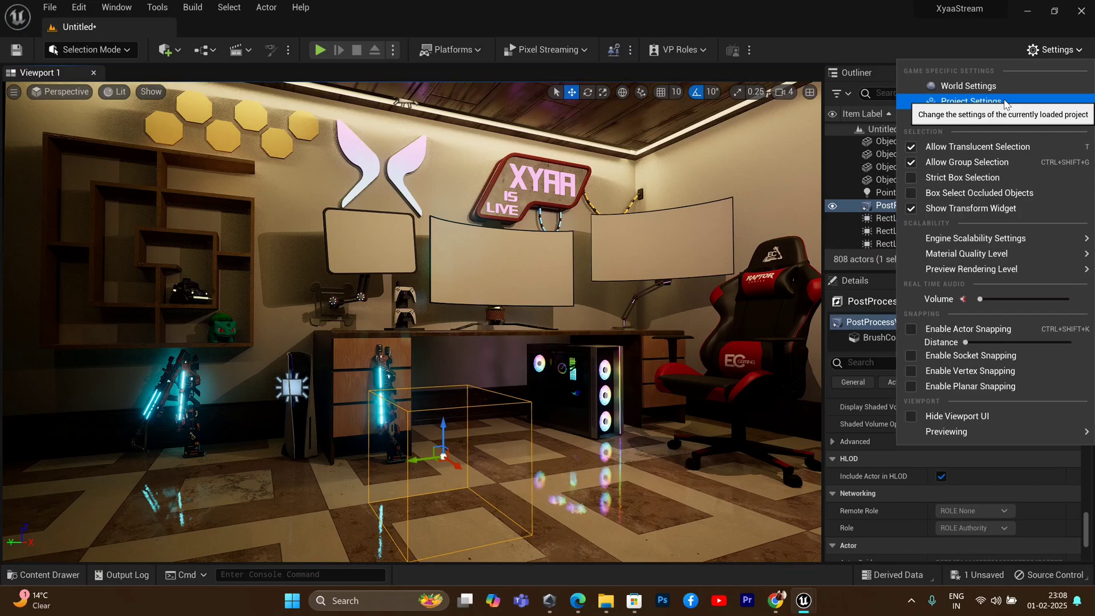
{"action": "left_click", "coordinate": [1004, 103]}
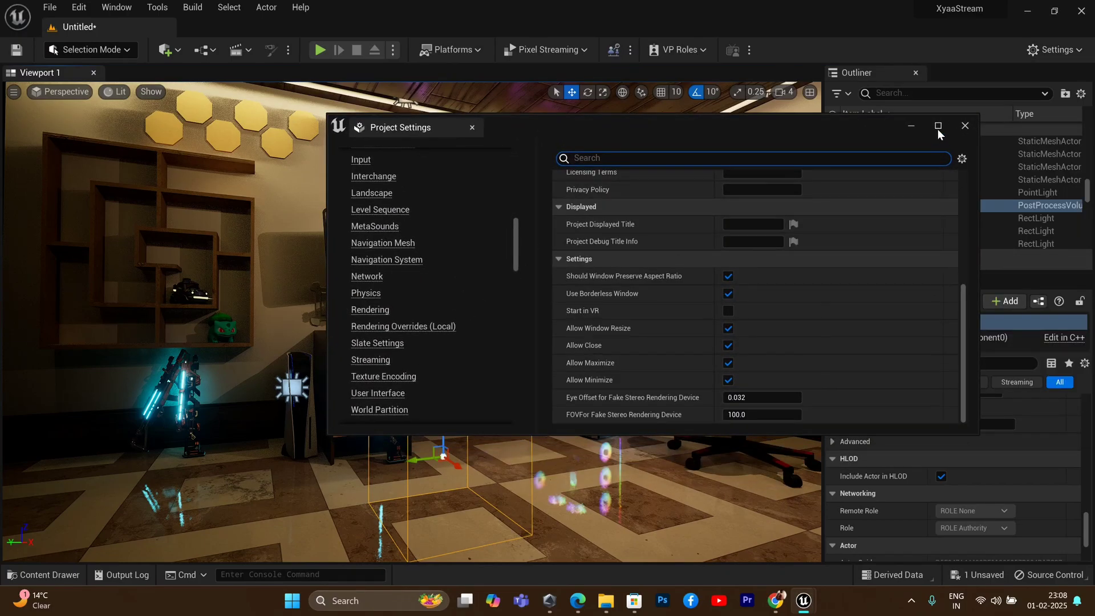
{"action": "scroll", "coordinate": [424, 311], "scroll_direction": "down", "scroll_amount": 10}
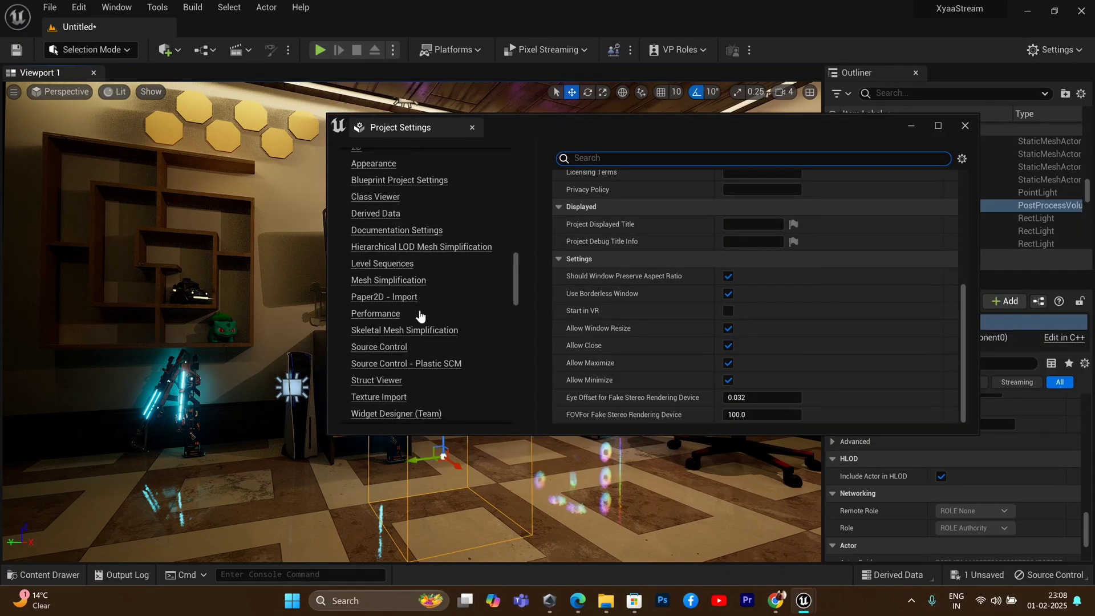
{"action": "scroll", "coordinate": [419, 315], "scroll_direction": "down", "scroll_amount": 10}
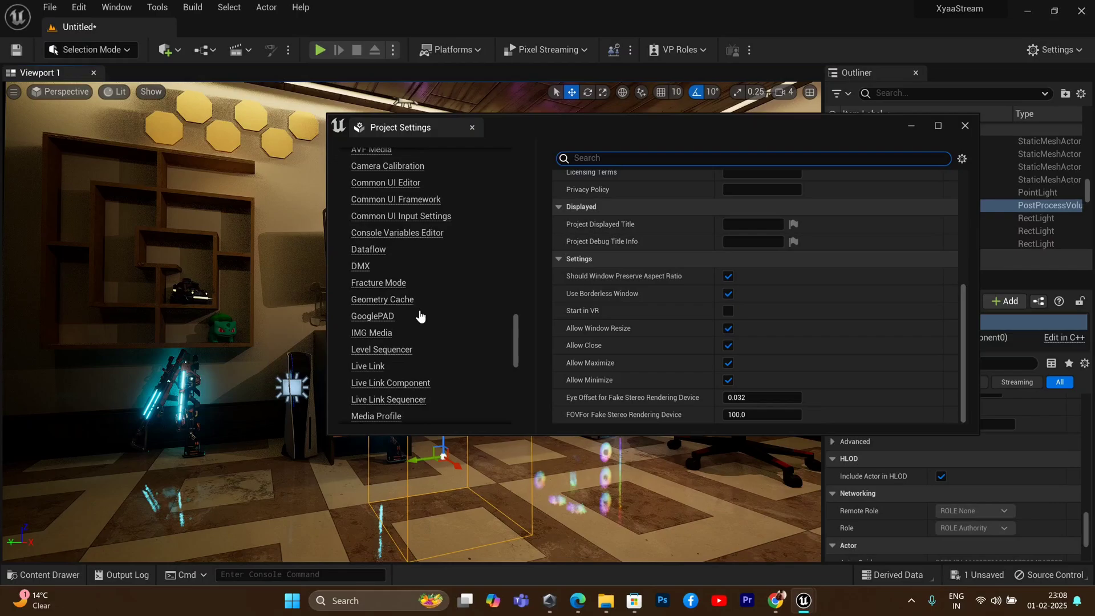
{"action": "scroll", "coordinate": [373, 226], "scroll_direction": "up", "scroll_amount": 15}
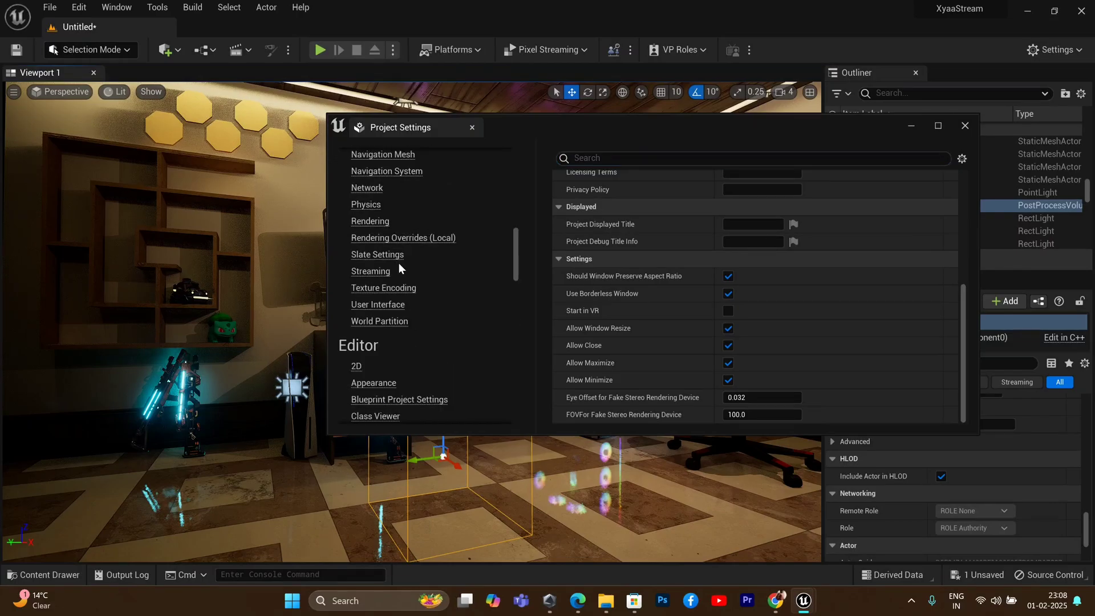
{"action": "left_click", "coordinate": [377, 223]}
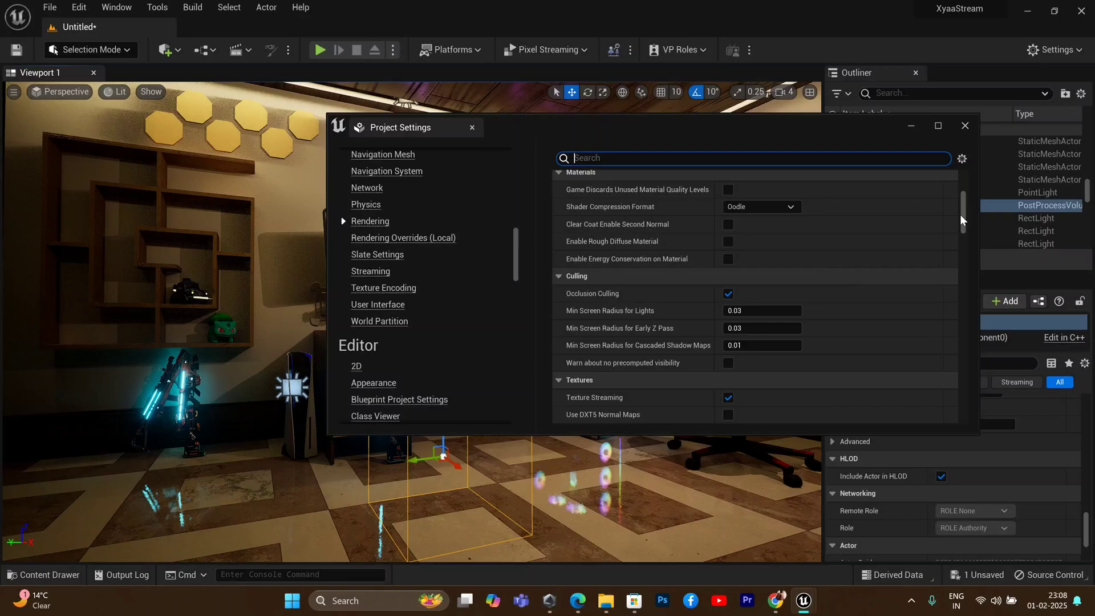
Check the Dynamic Global Illumination Method options and choose Lumen as the Reflection Method in the project's rendering settings.
{"action": "left_click_drag", "start_coordinate": [959, 222], "coordinate": [973, 253]}
{"action": "scroll", "coordinate": [402, 261], "scroll_direction": "up", "scroll_amount": 2}
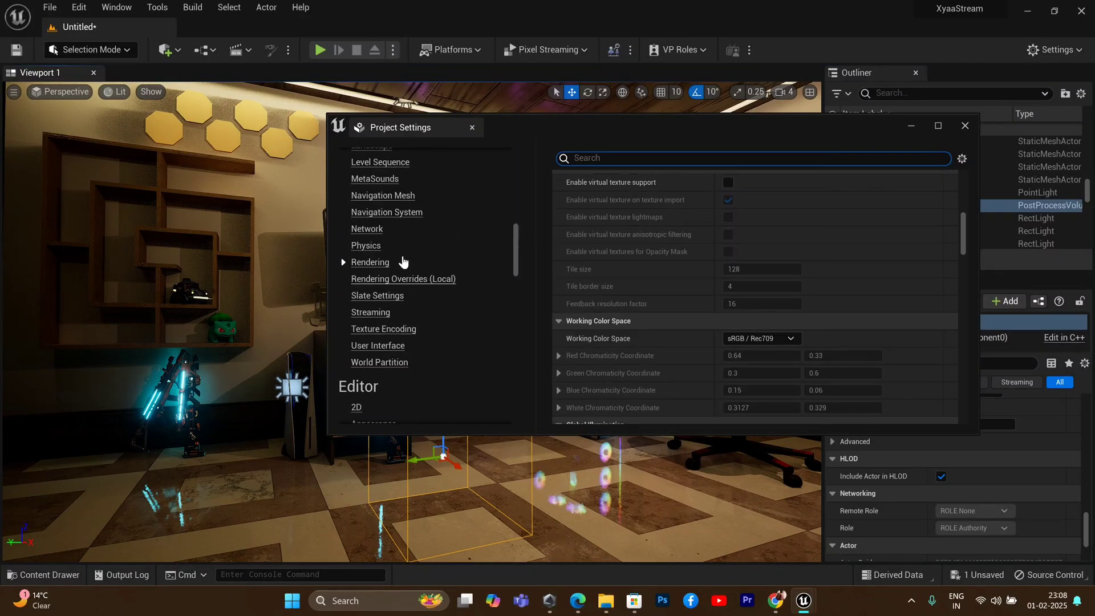
{"action": "scroll", "coordinate": [402, 260], "scroll_direction": "up", "scroll_amount": 5}
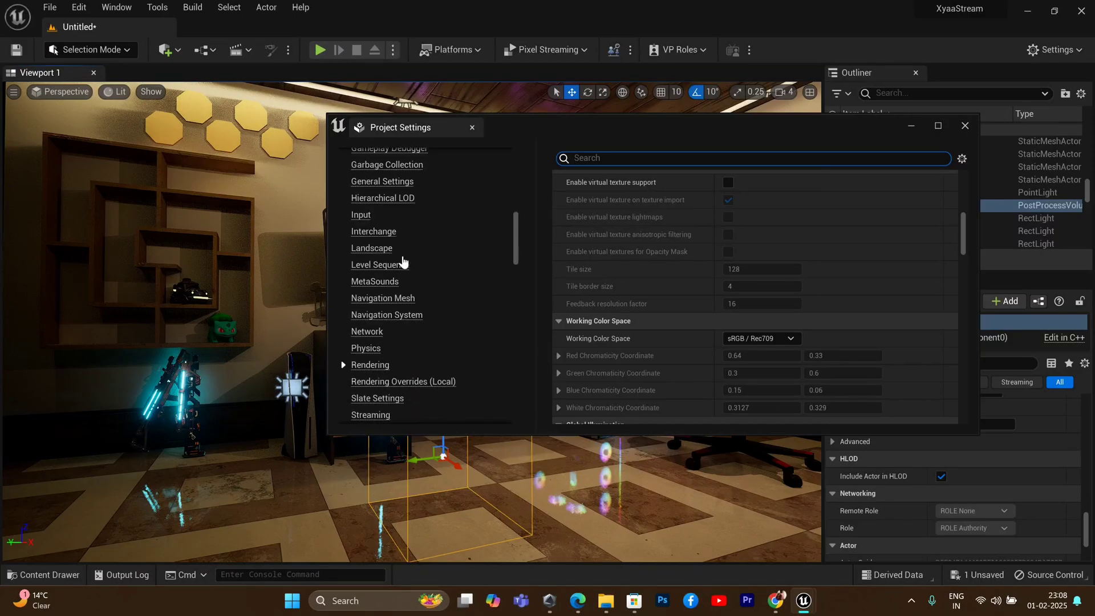
{"action": "scroll", "coordinate": [402, 261], "scroll_direction": "down", "scroll_amount": 4}
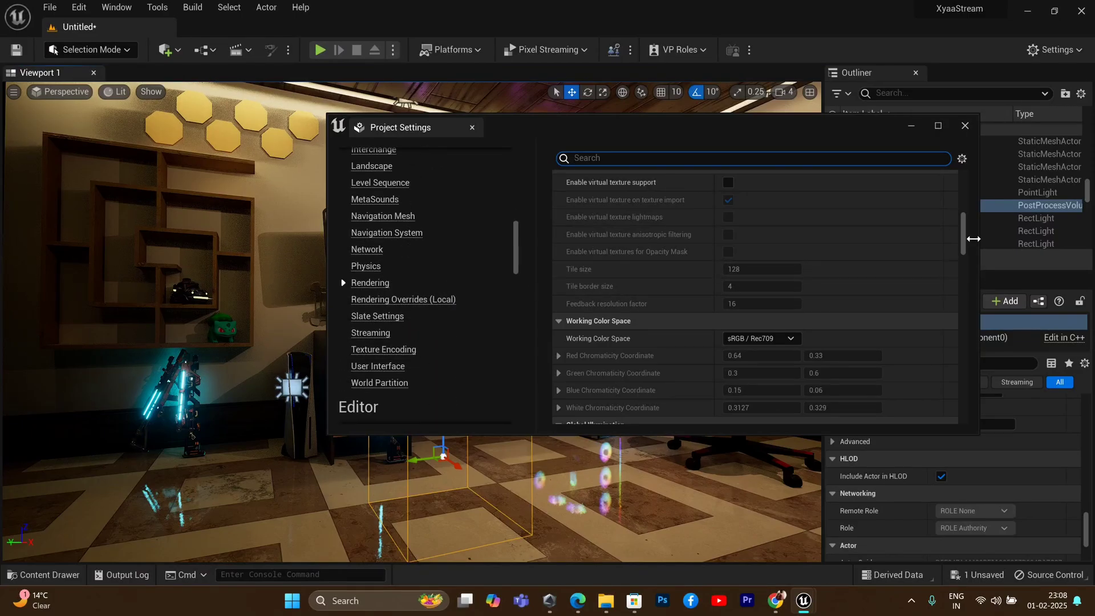
{"action": "mouse_move", "coordinate": [966, 241]}
{"action": "left_mouse_down"}
{"action": "mouse_move", "coordinate": [964, 267]}
{"action": "mouse_move", "coordinate": [962, 246]}
{"action": "left_mouse_up"}
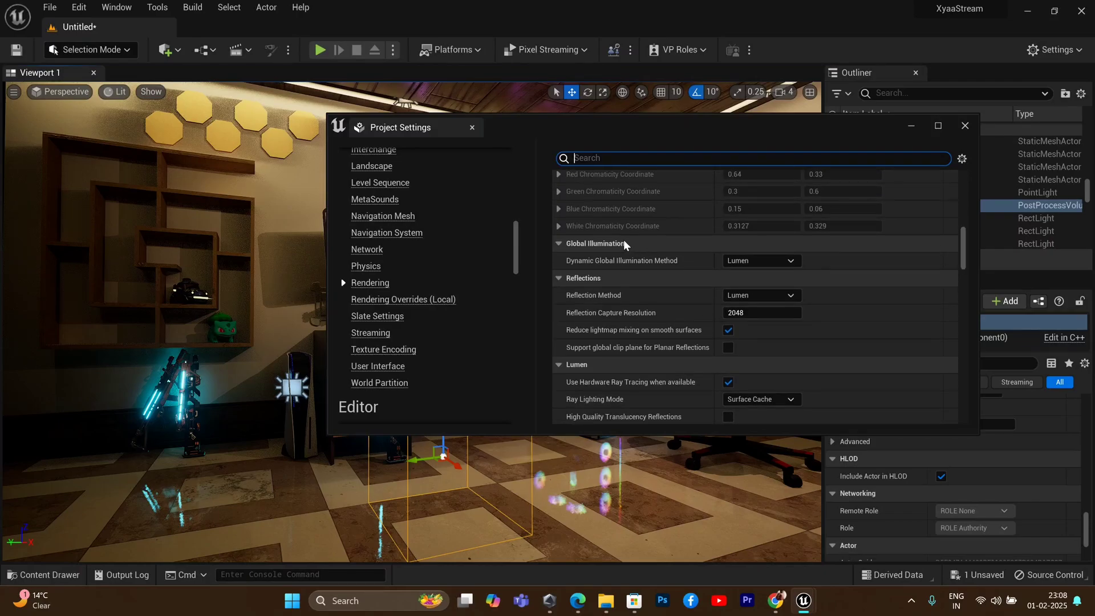
{"action": "left_click", "coordinate": [791, 263]}
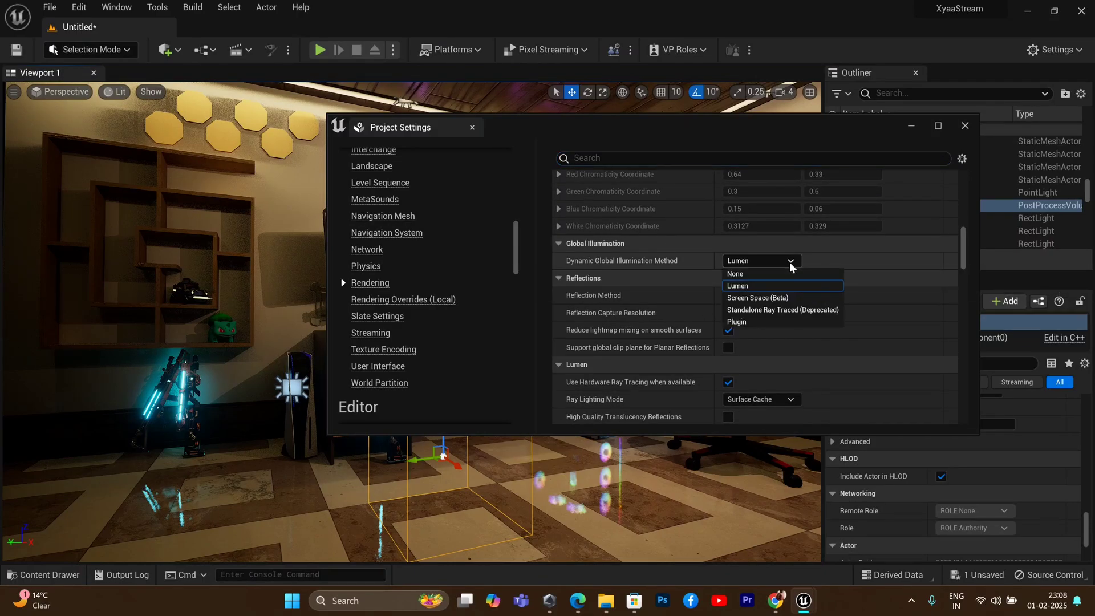
{"action": "left_click", "coordinate": [790, 262]}
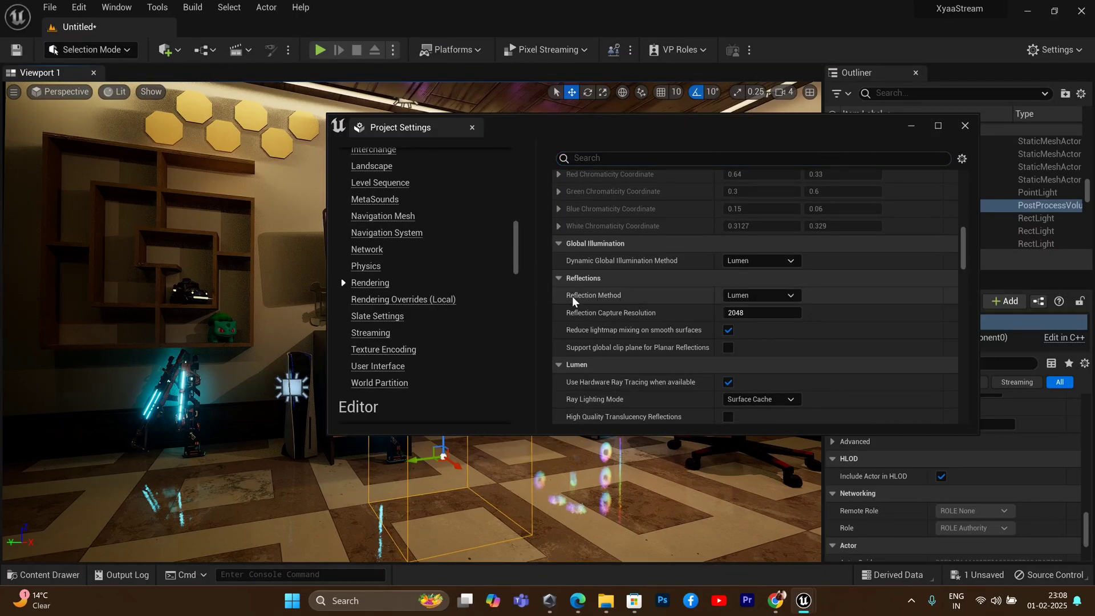
{"action": "left_click", "coordinate": [792, 261]}
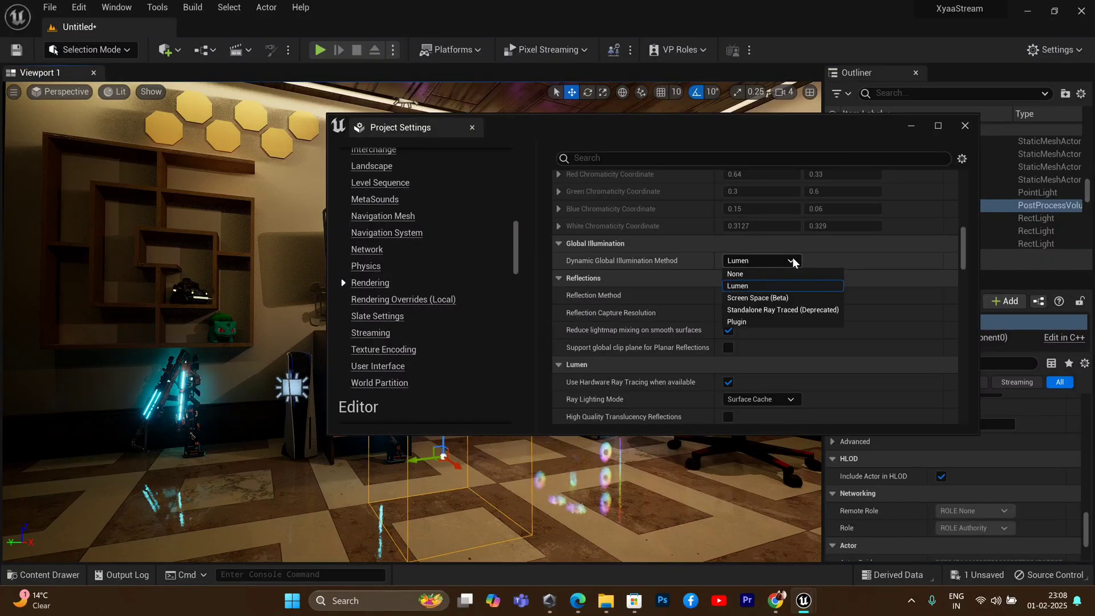
{"action": "left_click", "coordinate": [793, 262]}
{"action": "left_click", "coordinate": [751, 297]}
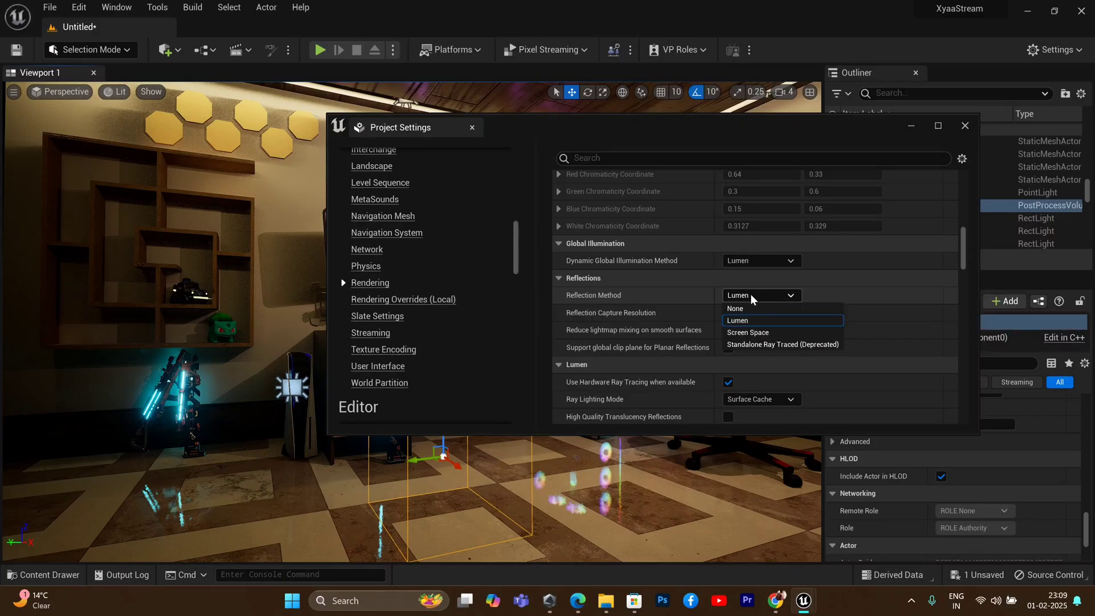
{"action": "left_click", "coordinate": [752, 318]}
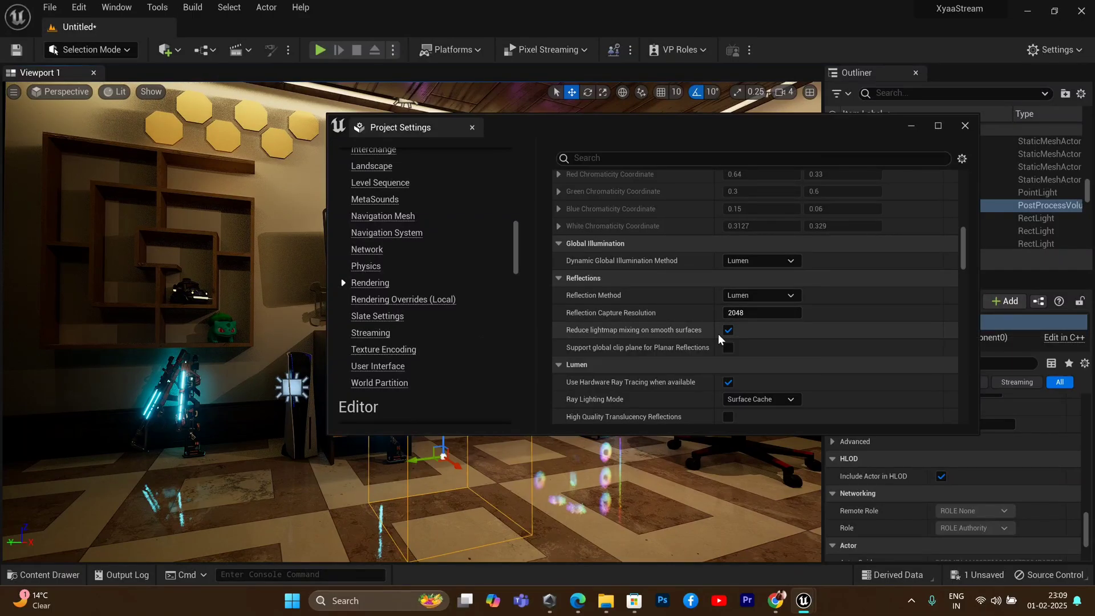
Review the project's Lumen, Shadows and Hardware Ray Tracing settings, and minimise the Project Settings window.
{"action": "scroll", "coordinate": [818, 336], "scroll_direction": "down", "scroll_amount": 4}
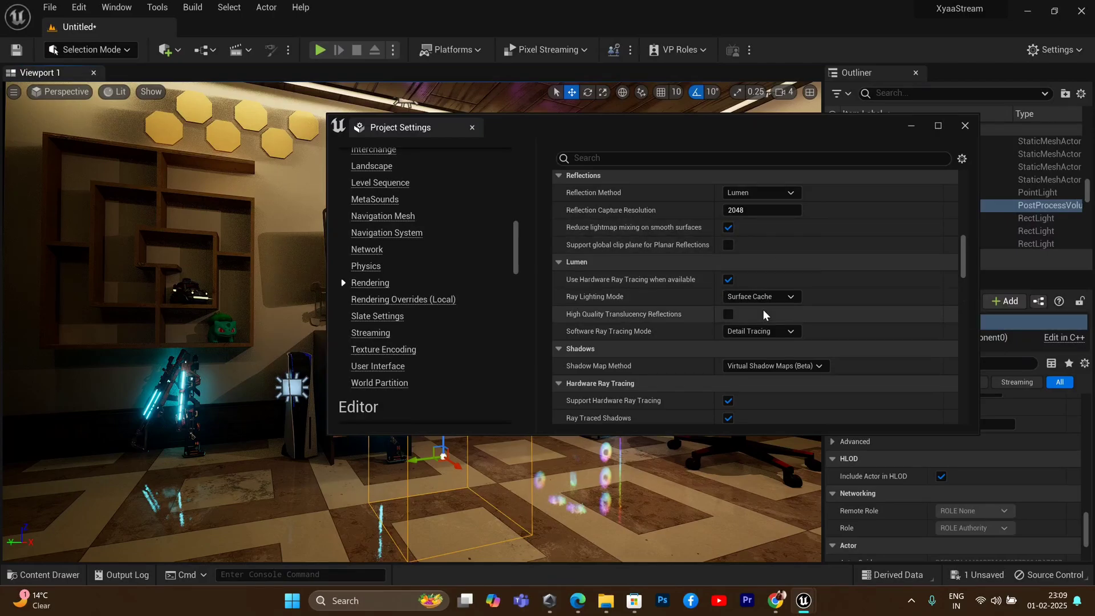
{"action": "scroll", "coordinate": [763, 315], "scroll_direction": "down", "scroll_amount": 4}
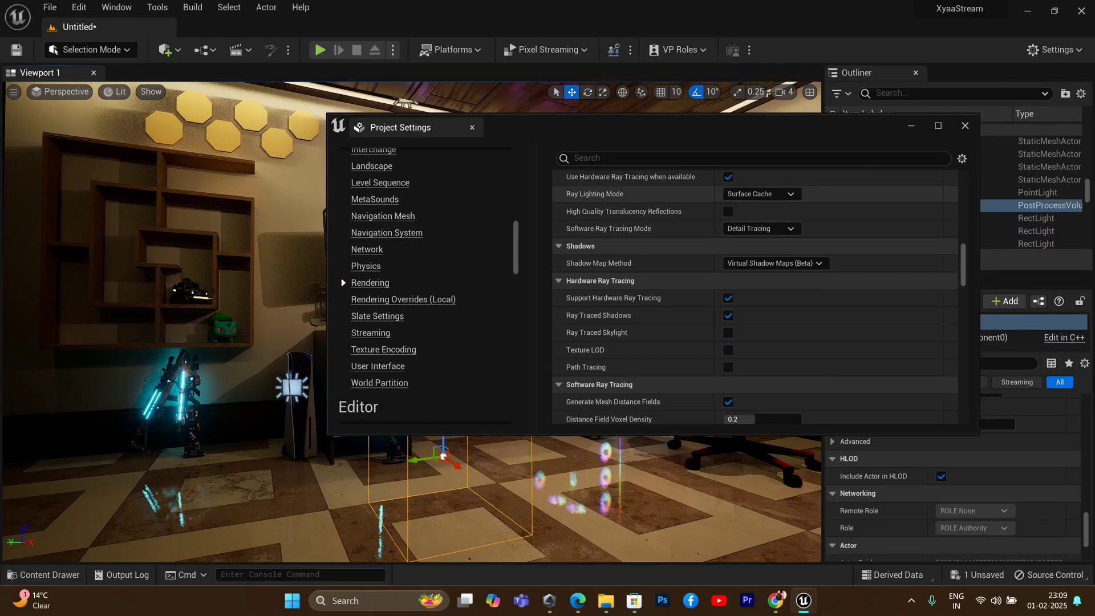
{"action": "left_click", "coordinate": [911, 127]}
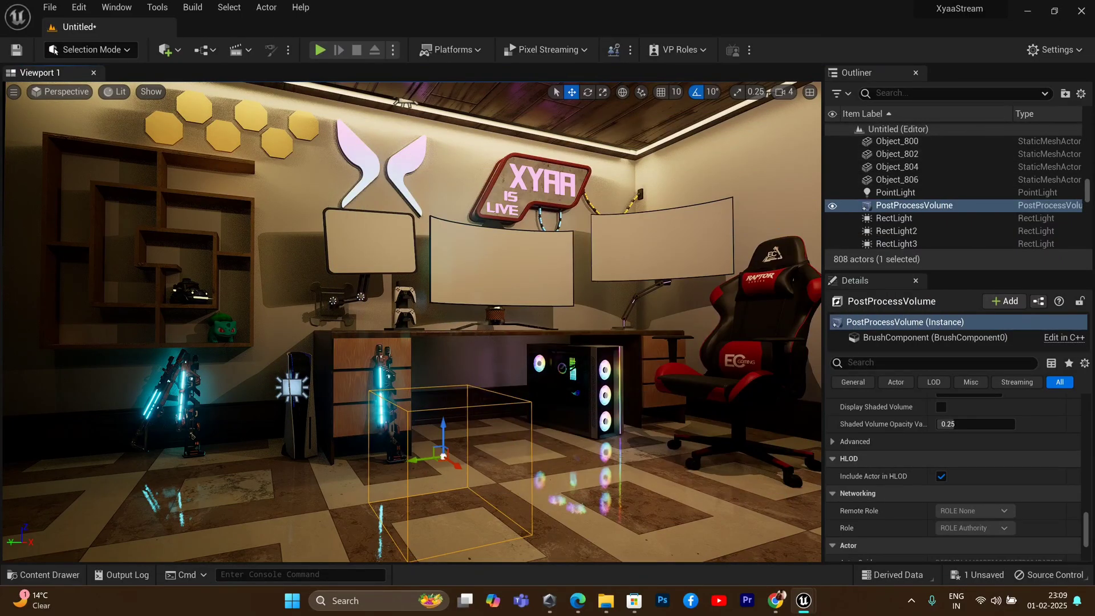
Inspect the glowing guns and the console up close, and return to a wide view of the desk area.
{"action": "key", "text": "w"}
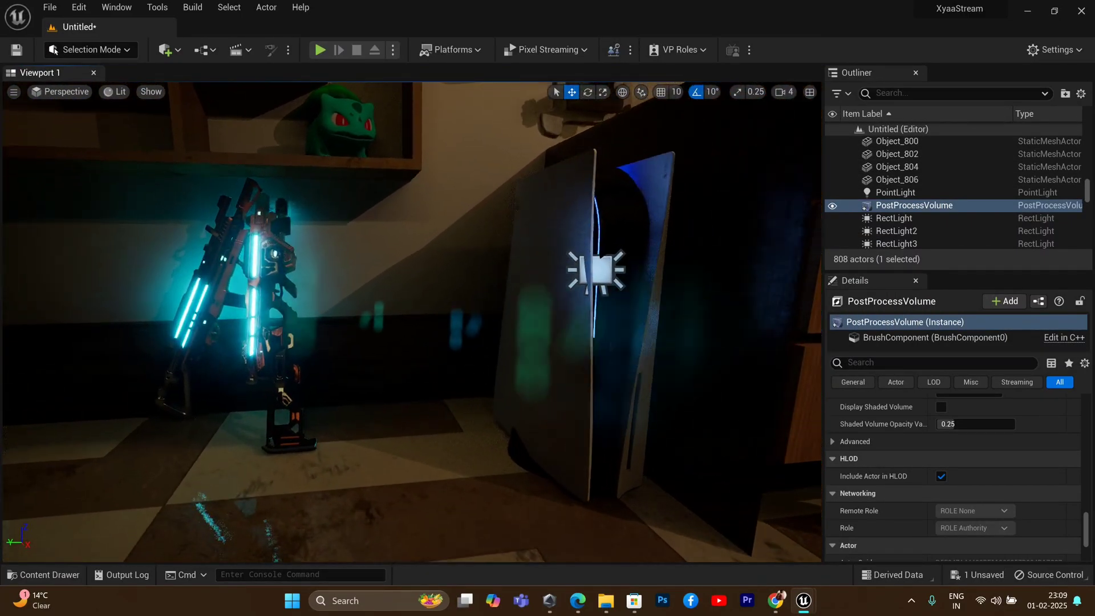
{"action": "key", "text": "a"}
{"action": "right_click_drag", "start_coordinate": [411, 322], "coordinate": [370, 239]}
{"action": "key", "text": "w"}
{"action": "key", "text": "d"}
{"action": "key", "text": "s"}
{"action": "key", "text": "s"}
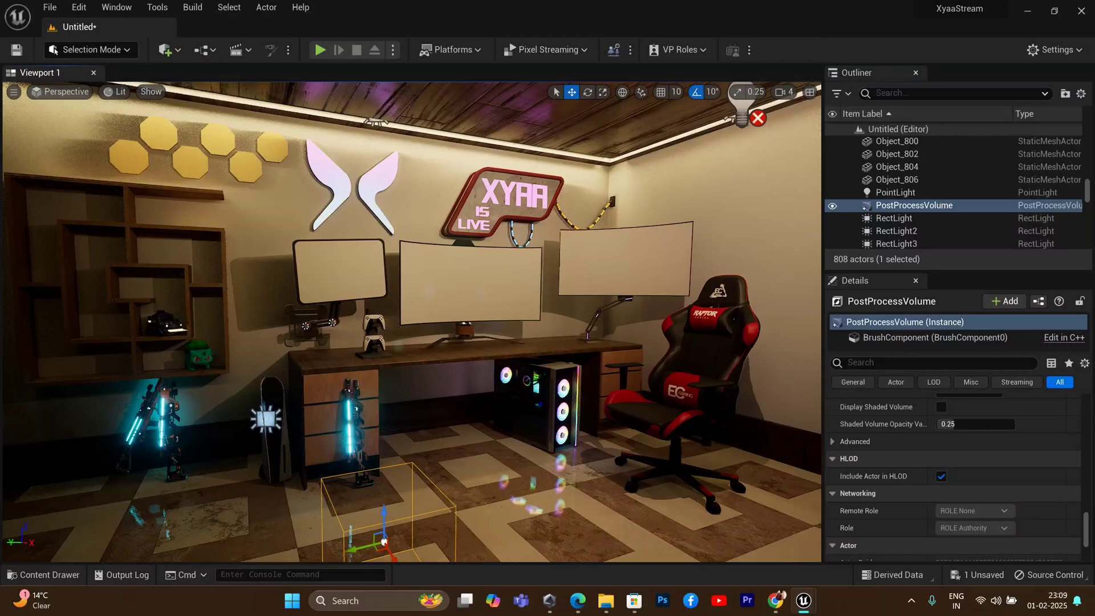
Bring the Project Settings window back to recheck its ray tracing options, and minimise it again.
{"action": "mouse_move", "coordinate": [804, 600]}
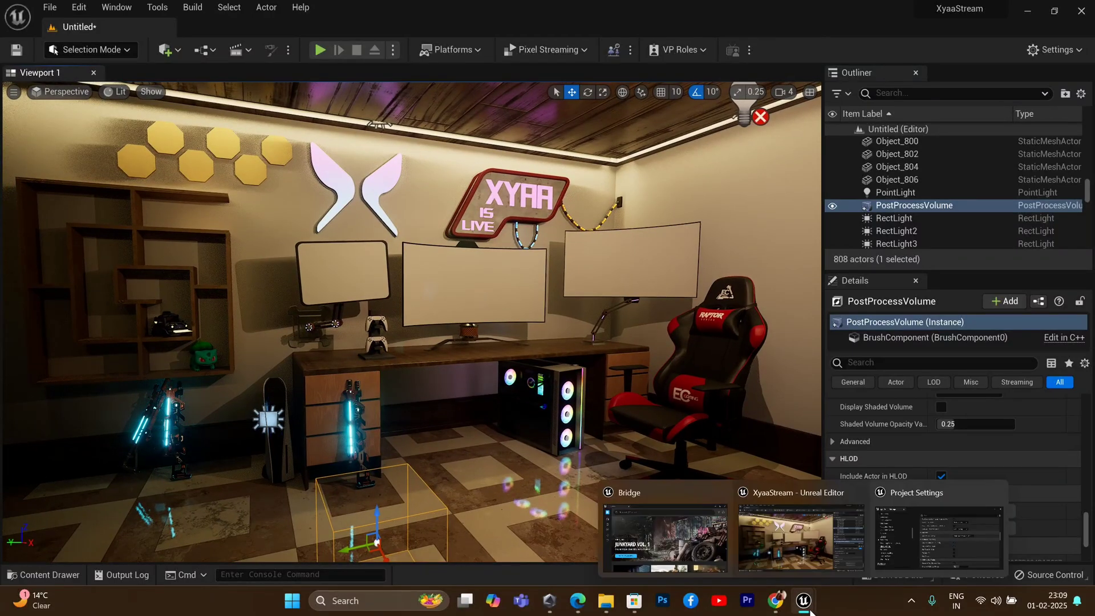
{"action": "left_click", "coordinate": [944, 533]}
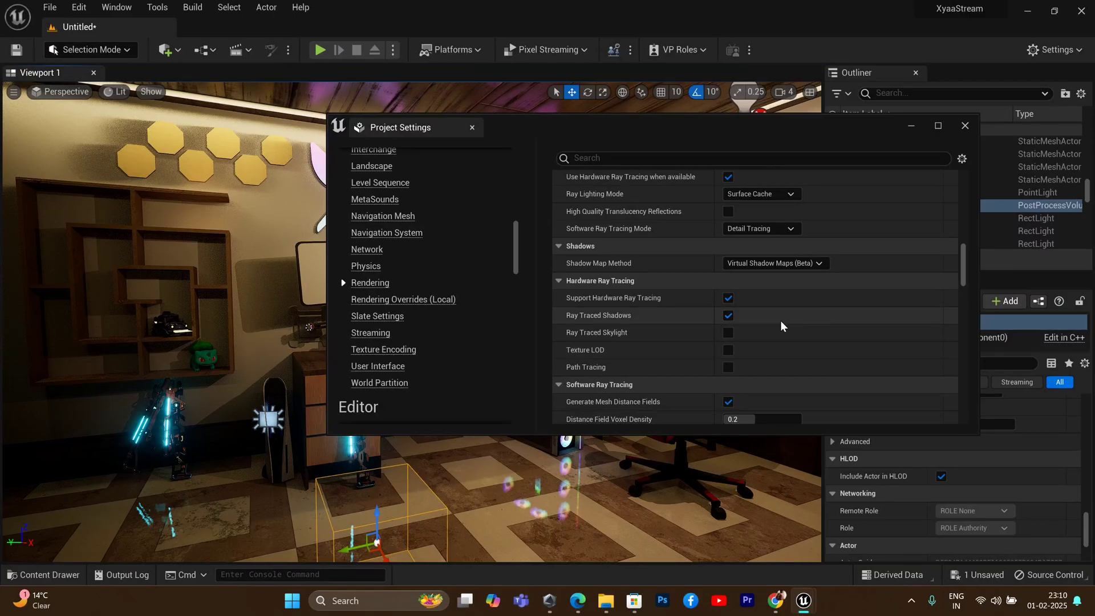
{"action": "left_click", "coordinate": [911, 127]}
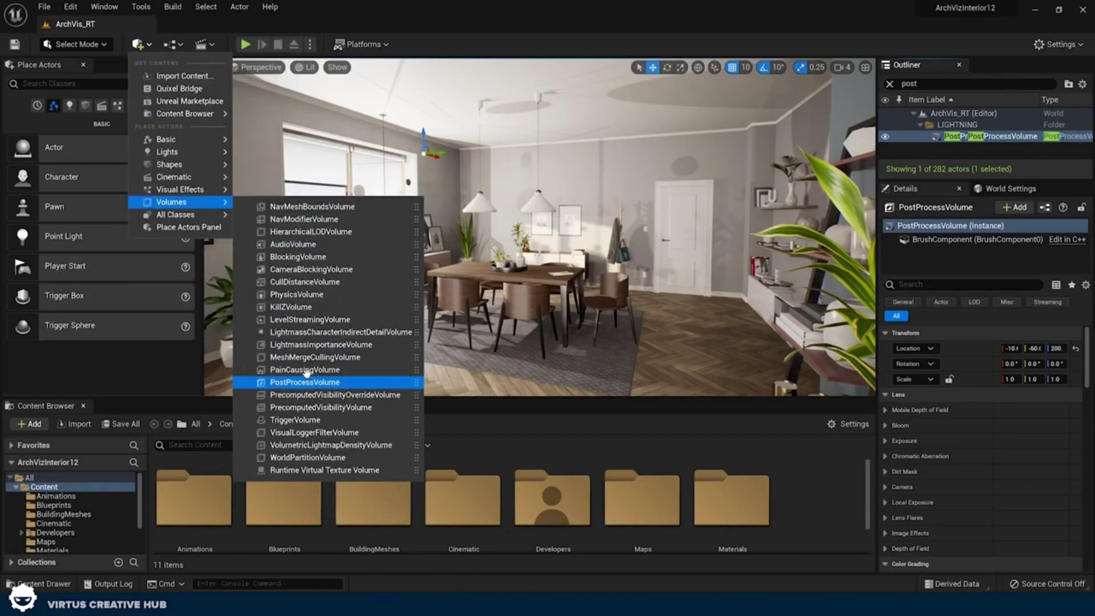
In the ArchVis_RT level, set the PostProcessVolume's Global Illumination method and Reflections method to Lumen.
{"action": "left_click", "coordinate": [944, 140]}
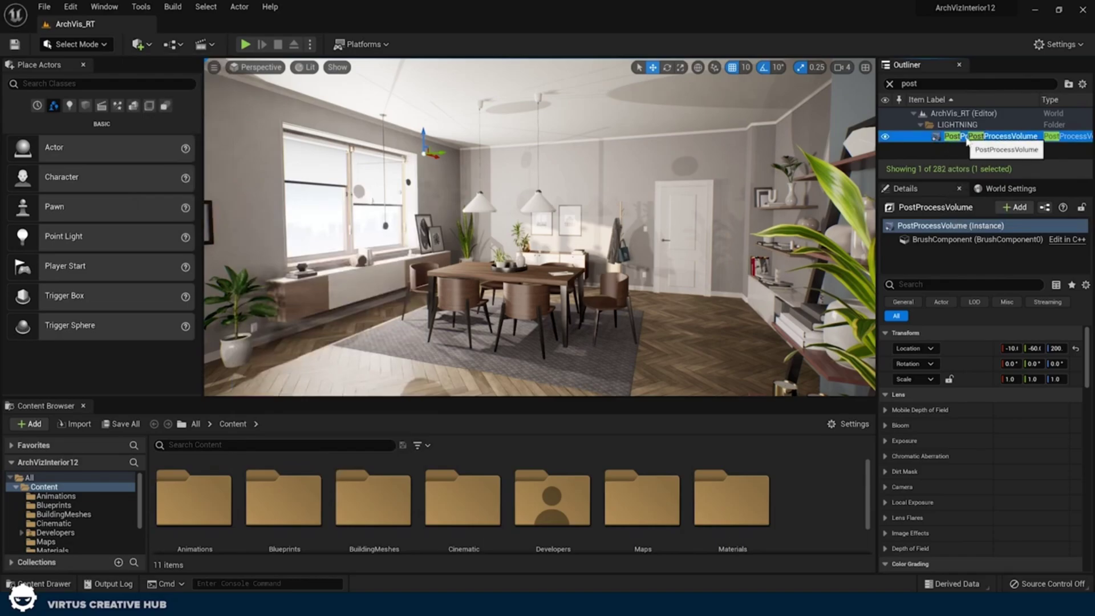
{"action": "left_click_drag", "start_coordinate": [1084, 383], "coordinate": [1090, 445]}
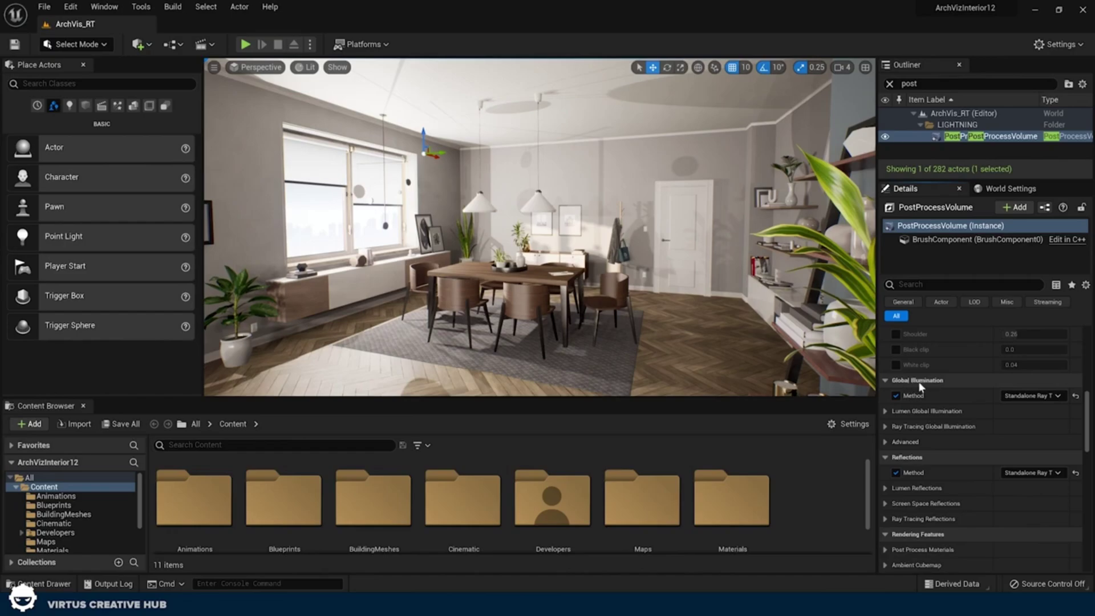
{"action": "left_click", "coordinate": [1029, 396]}
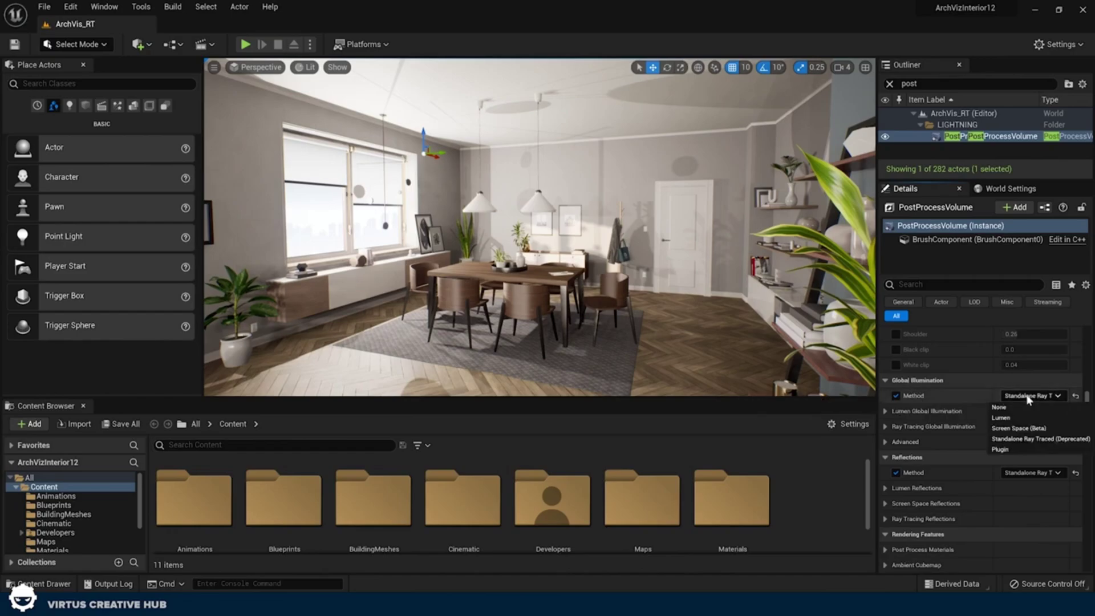
{"action": "left_click", "coordinate": [1004, 417]}
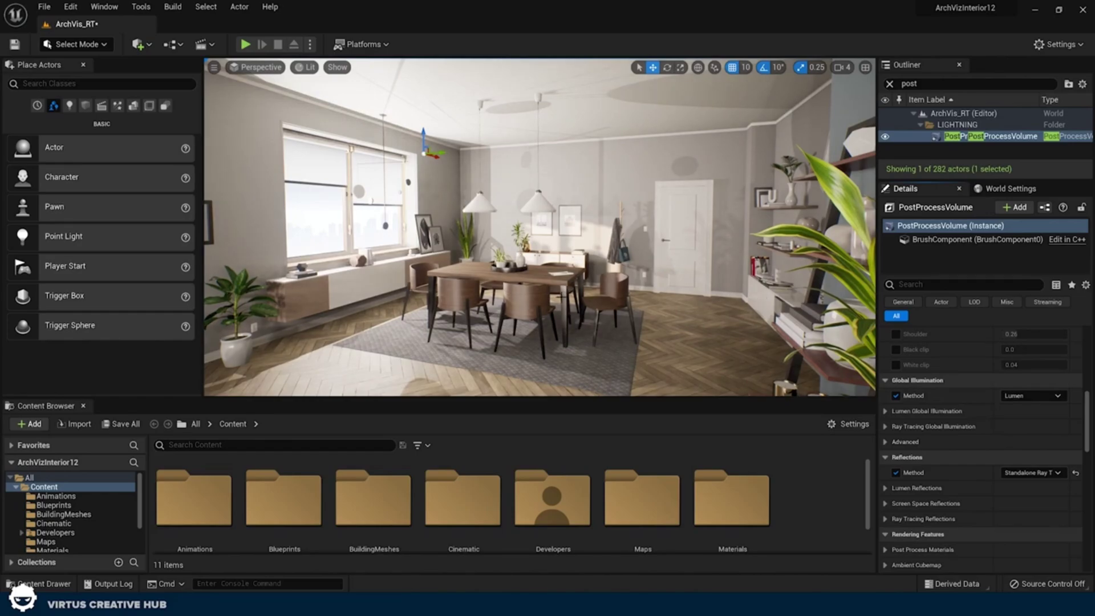
{"action": "left_click", "coordinate": [1029, 472]}
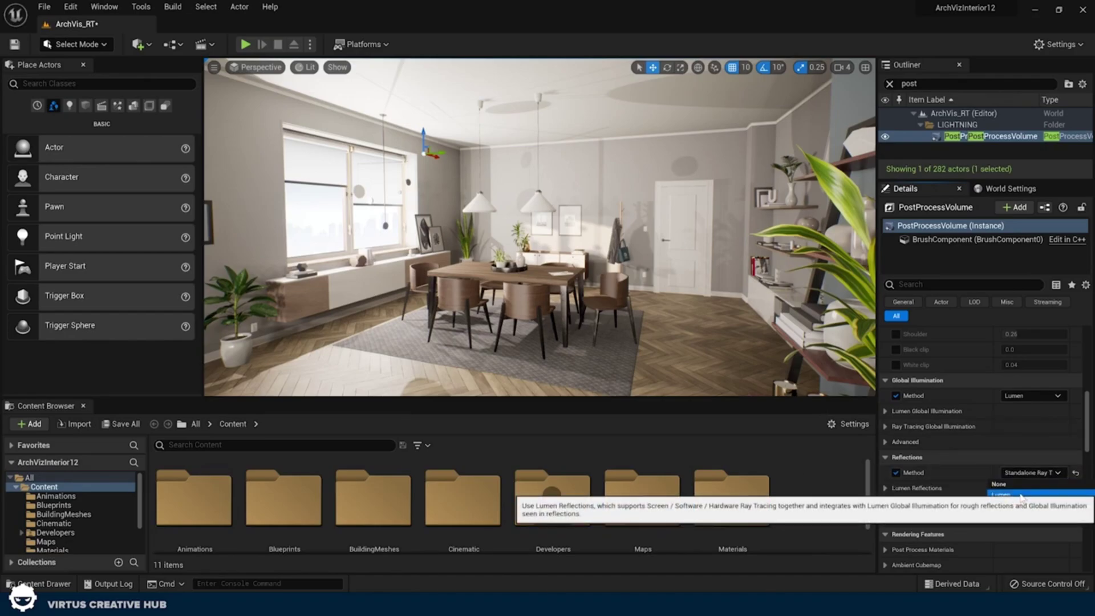
{"action": "left_click", "coordinate": [1019, 494]}
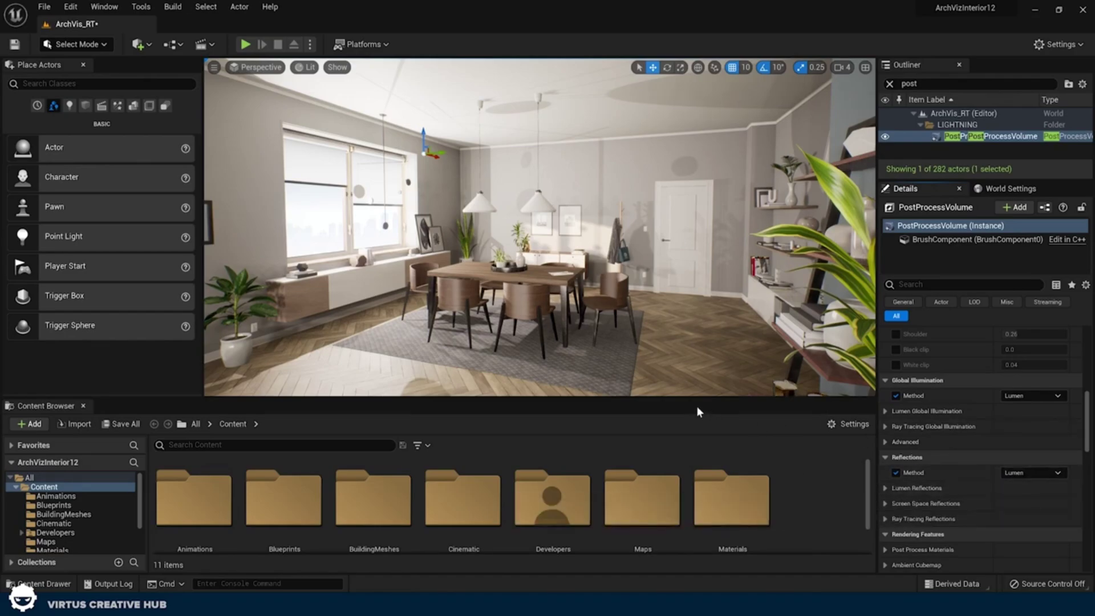
Delete the two rect lights at the dining area window, RectLight6 and RectLight5, accepting the broken references.
{"action": "left_click", "coordinate": [919, 84]}
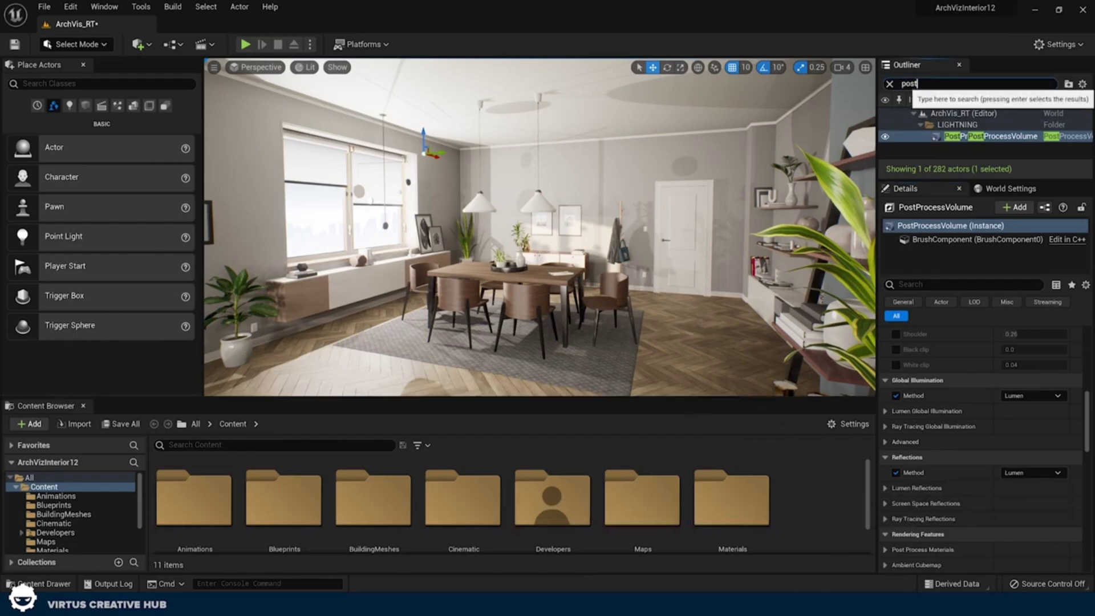
{"action": "left_click_drag", "start_coordinate": [916, 84], "coordinate": [858, 92]}
{"action": "right_click_drag", "start_coordinate": [614, 211], "coordinate": [560, 244]}
{"action": "key", "text": "g"}
{"action": "key", "text": "w"}
{"action": "left_click", "coordinate": [506, 243]}
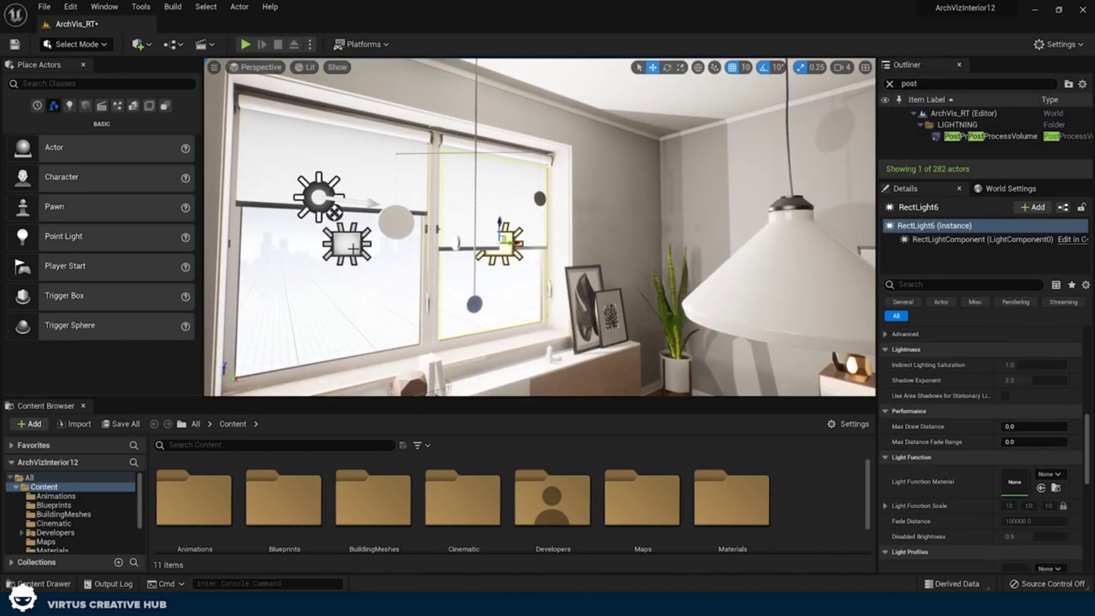
{"action": "key", "text": "Delete"}
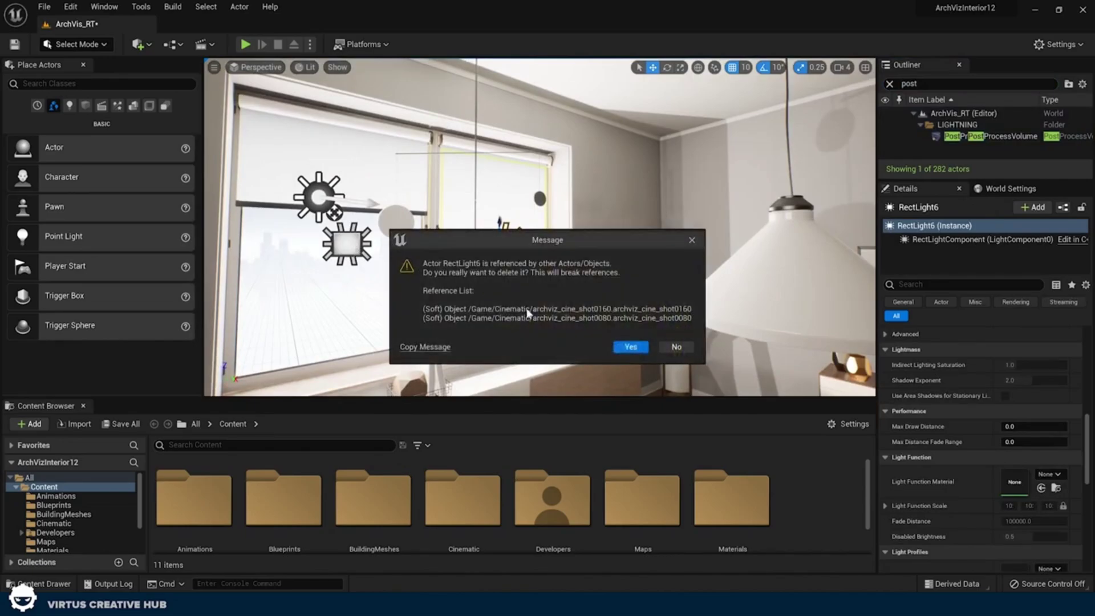
{"action": "left_click", "coordinate": [629, 348]}
{"action": "left_click", "coordinate": [346, 244]}
{"action": "key", "text": "Delete"}
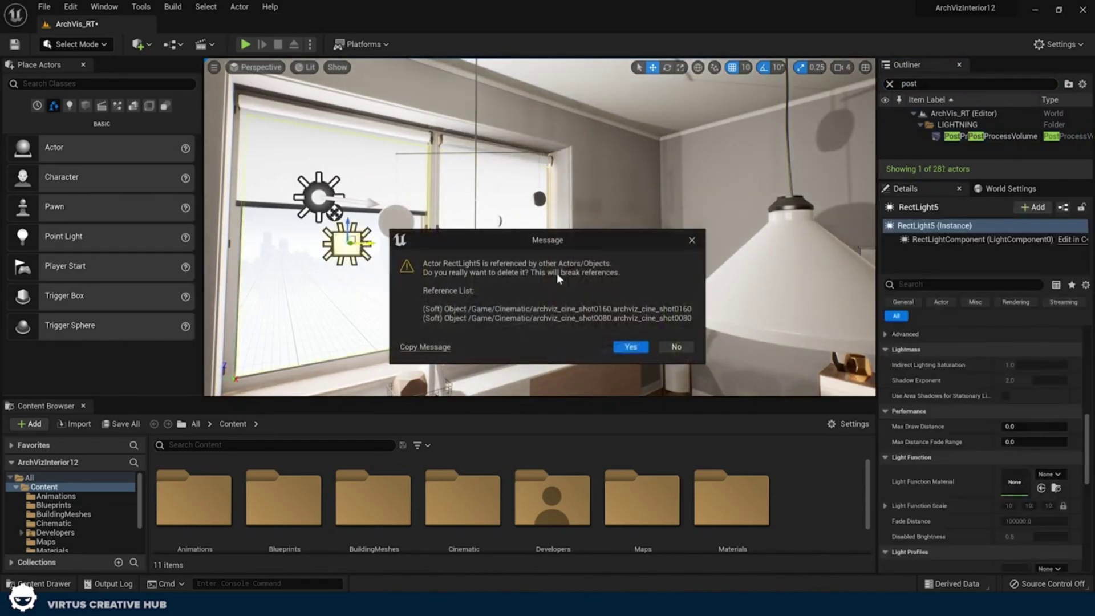
{"action": "left_click", "coordinate": [628, 346]}
Delete the four remaining rect lights in front of the apartment's other windows.
{"action": "right_click_drag", "start_coordinate": [627, 346], "coordinate": [651, 291]}
{"action": "key", "text": "w"}
{"action": "left_click", "coordinate": [650, 291]}
{"action": "key", "text": "Delete"}
{"action": "left_click", "coordinate": [511, 283]}
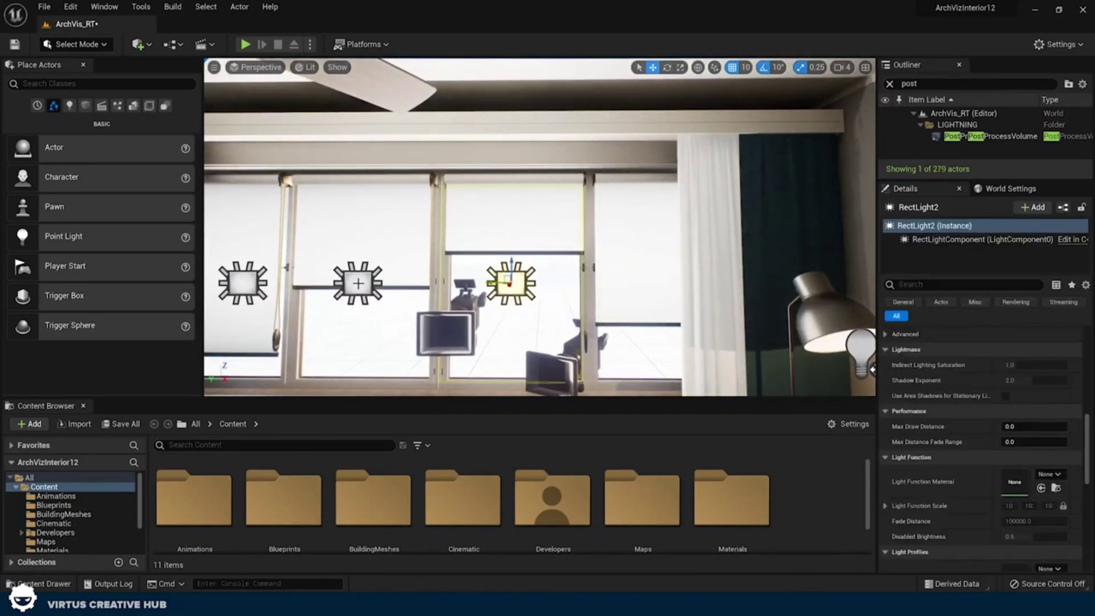
{"action": "key", "text": "Delete"}
{"action": "left_click", "coordinate": [357, 284]}
{"action": "key", "text": "Delete"}
{"action": "right_click_drag", "start_coordinate": [234, 282], "coordinate": [582, 288]}
{"action": "left_click", "coordinate": [238, 282]}
{"action": "key", "text": "Delete"}
Check the darkened dining area without editor icons, then filter the Outliner by "dir" and select the directional light.
{"action": "key", "text": "w"}
{"action": "key", "text": "g"}
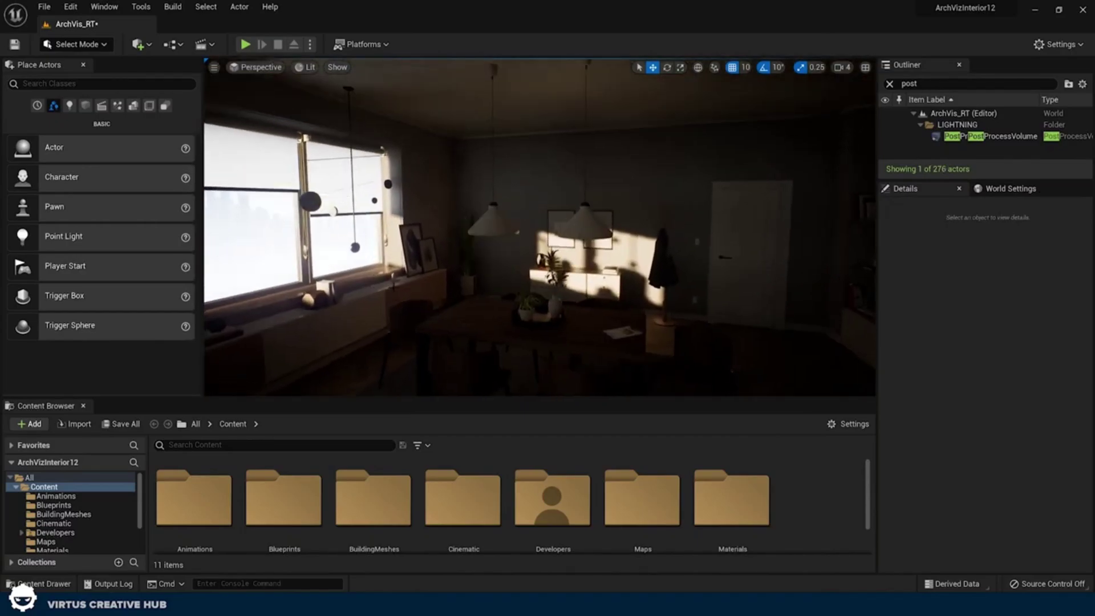
{"action": "key", "text": "s"}
{"action": "key", "text": "w"}
{"action": "key", "text": "g"}
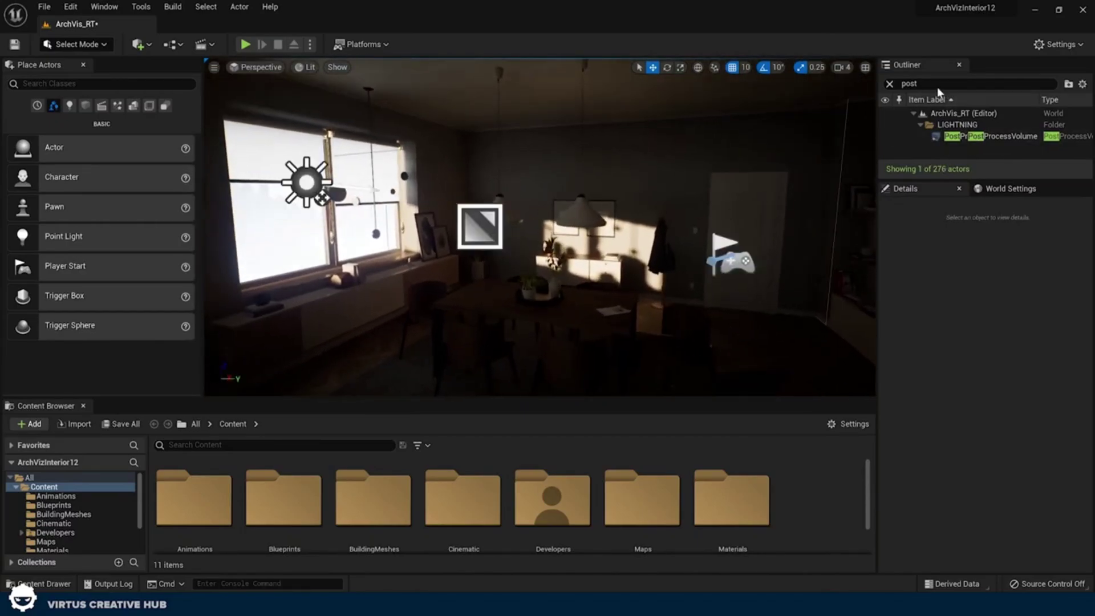
{"action": "left_click", "coordinate": [935, 85]}
{"action": "type", "text": "dir"}
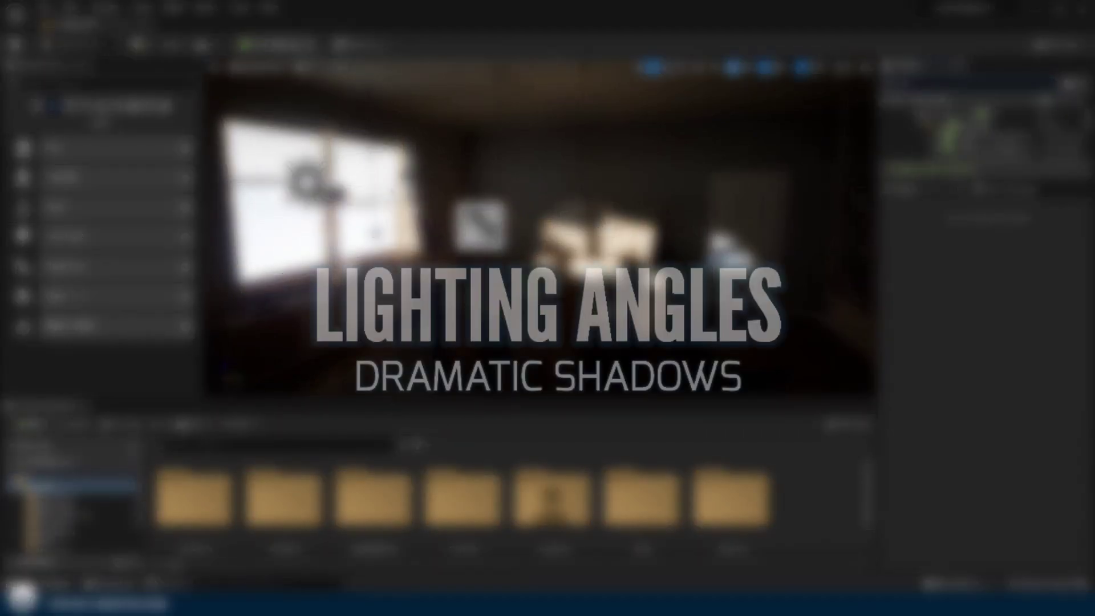
{"action": "left_click", "coordinate": [969, 137]}
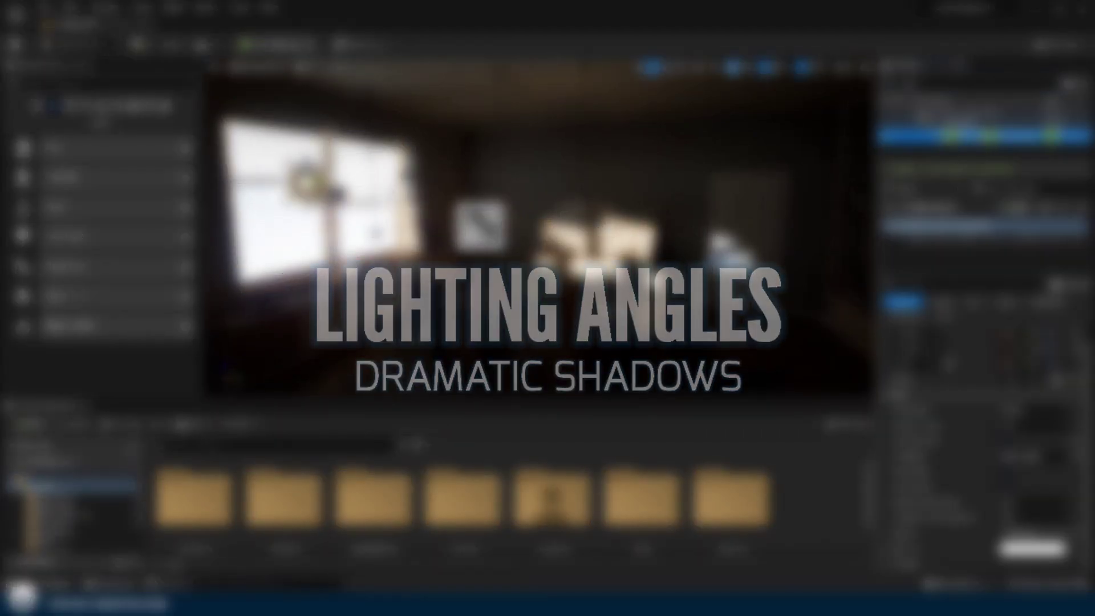